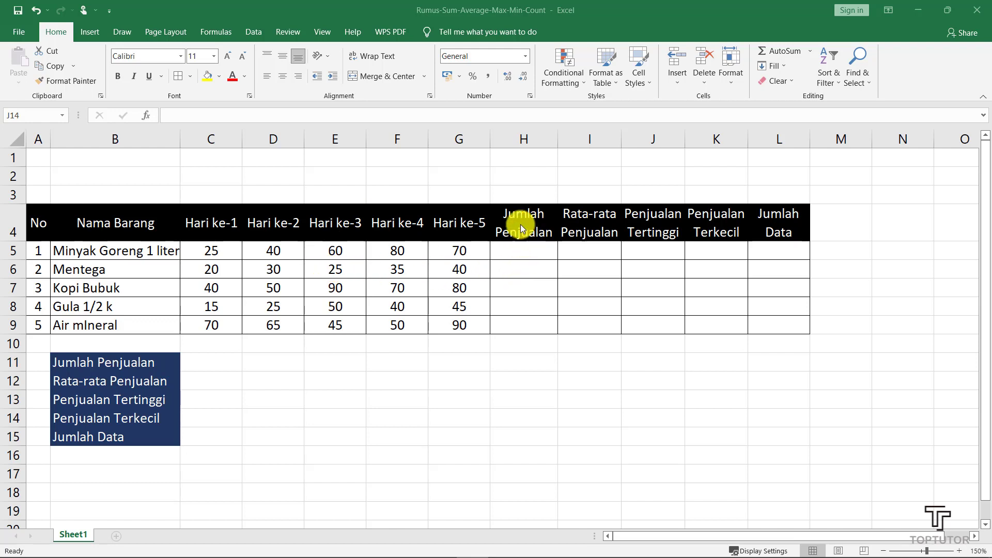
- Label the cells above the Jumlah Penjualan and Rata-rata Penjualan headers, with Sum in H3 and Average in I3
{"action": "left_click", "coordinate": [518, 194]}
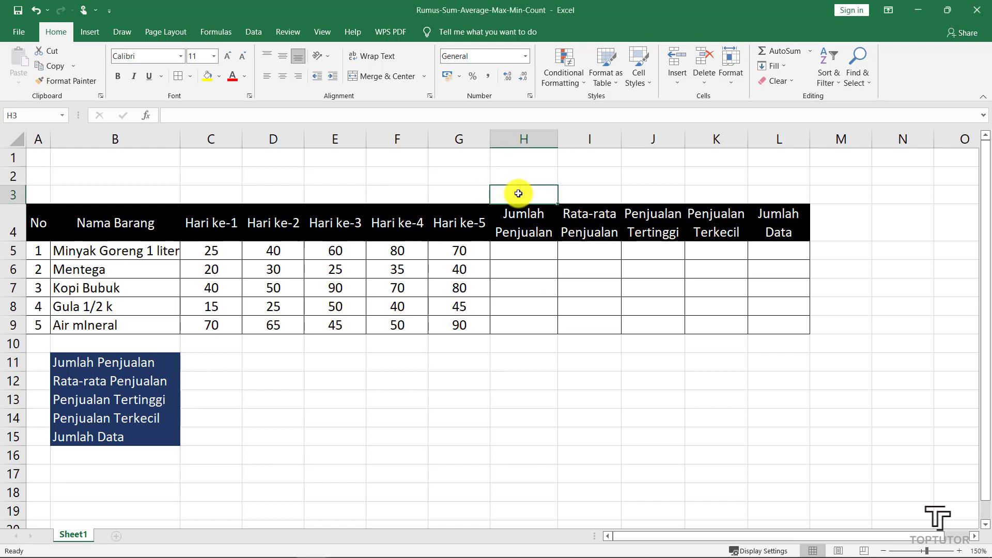
{"action": "type", "text": "Sum"}
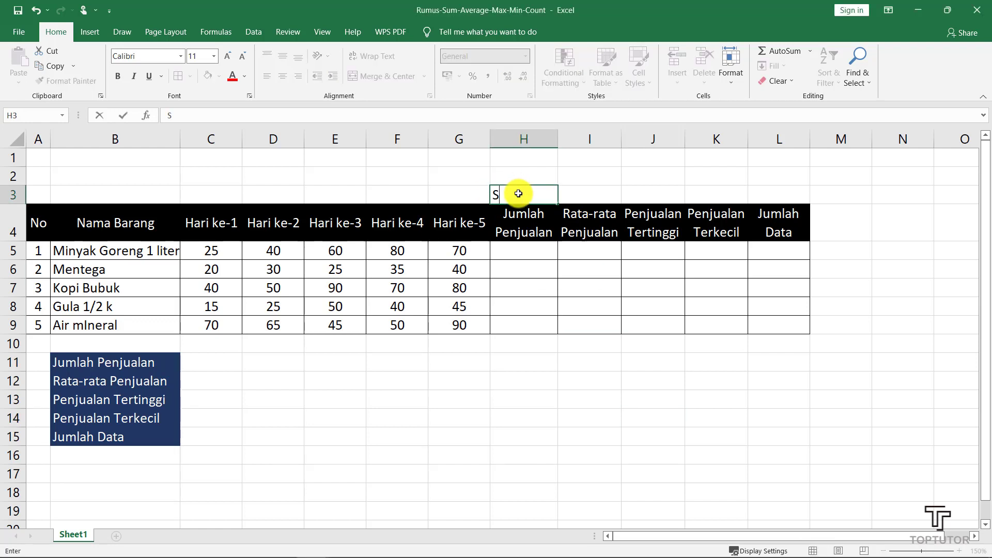
{"action": "left_click", "coordinate": [591, 192]}
{"action": "left_click", "coordinate": [506, 198]}
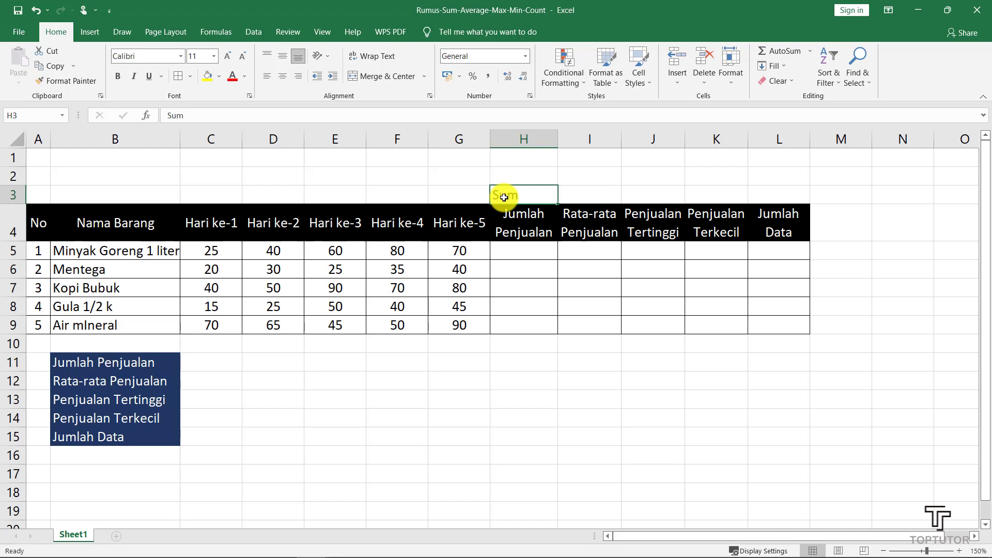
{"action": "left_click", "coordinate": [575, 195]}
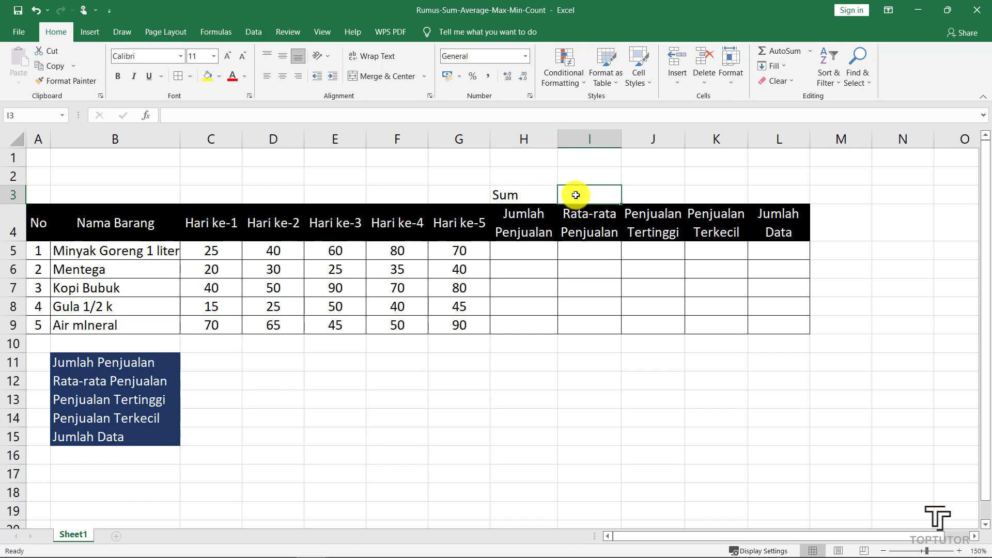
{"action": "type", "text": "Ave"}
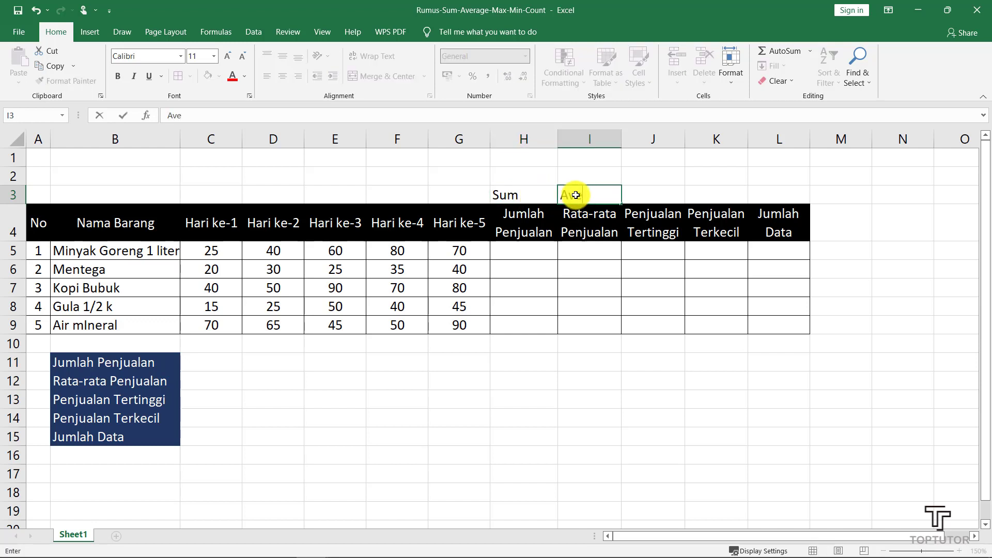
{"action": "type", "text": "rage"}
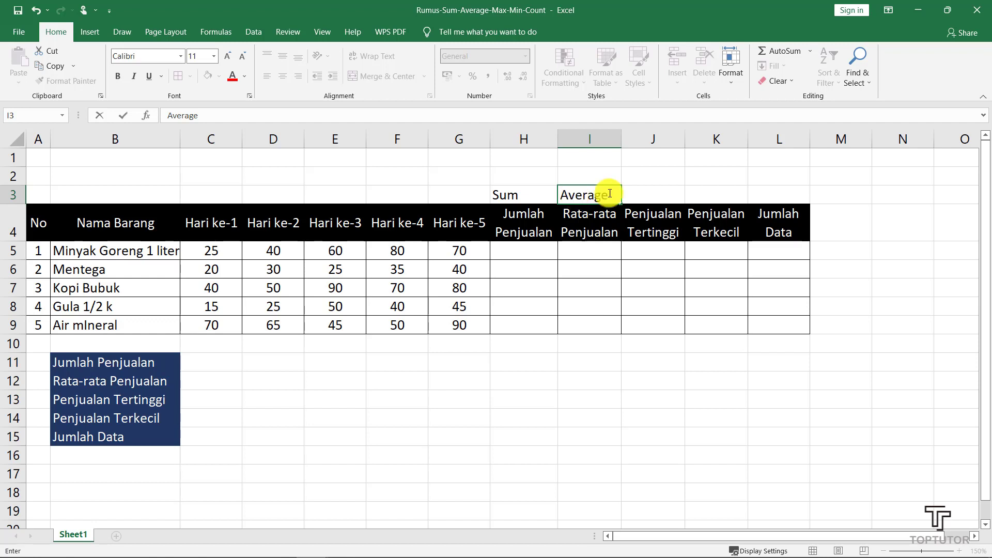
- Label the cells above the last three table headers, with Max in J3, Min in K3 and Count in L3
{"action": "left_click", "coordinate": [656, 195]}
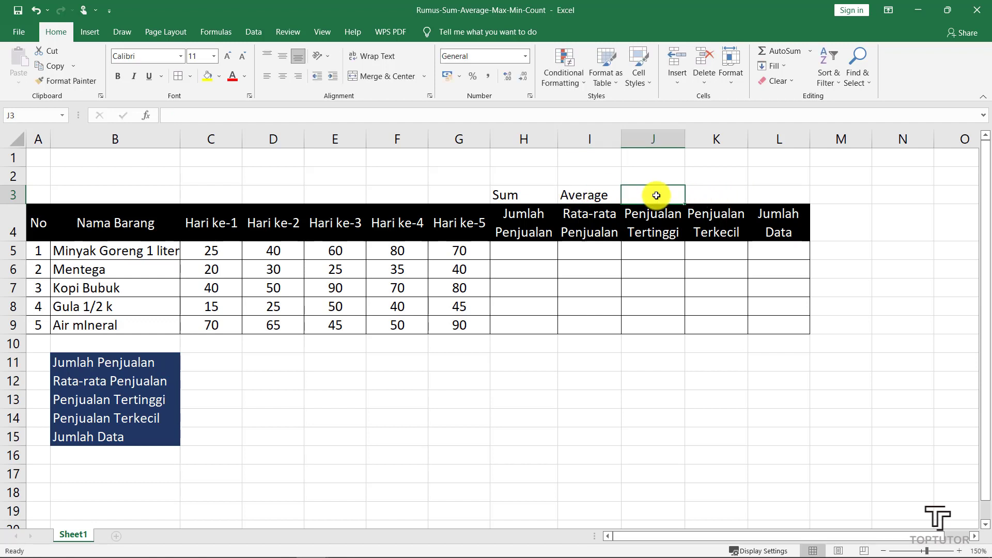
{"action": "type", "text": "Max"}
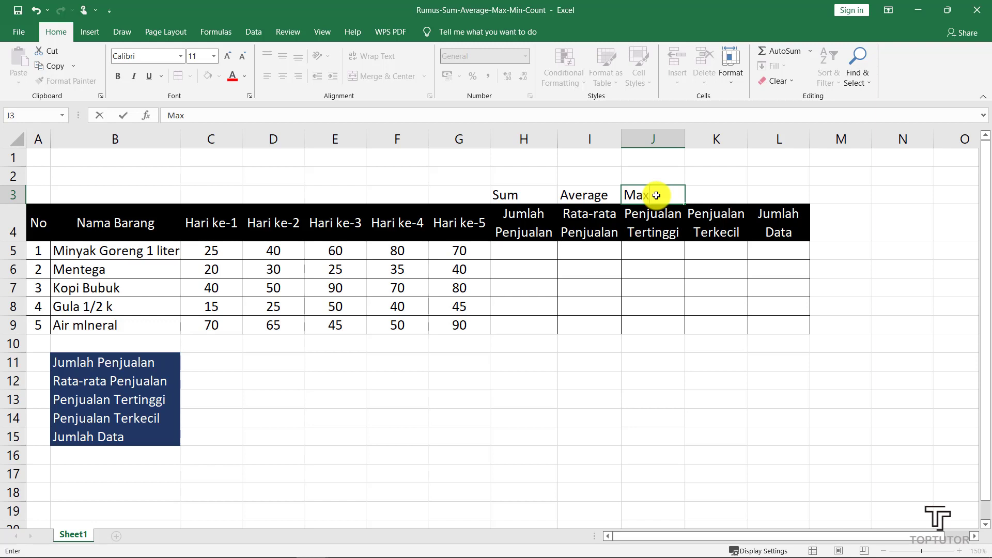
{"action": "left_click", "coordinate": [732, 194]}
{"action": "type", "text": "Min"}
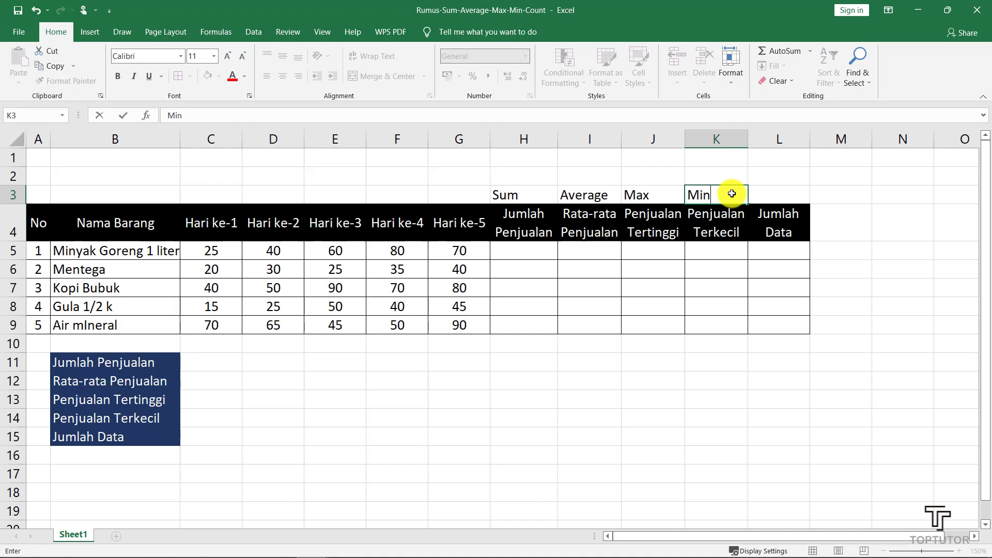
{"action": "key", "text": "Tab"}
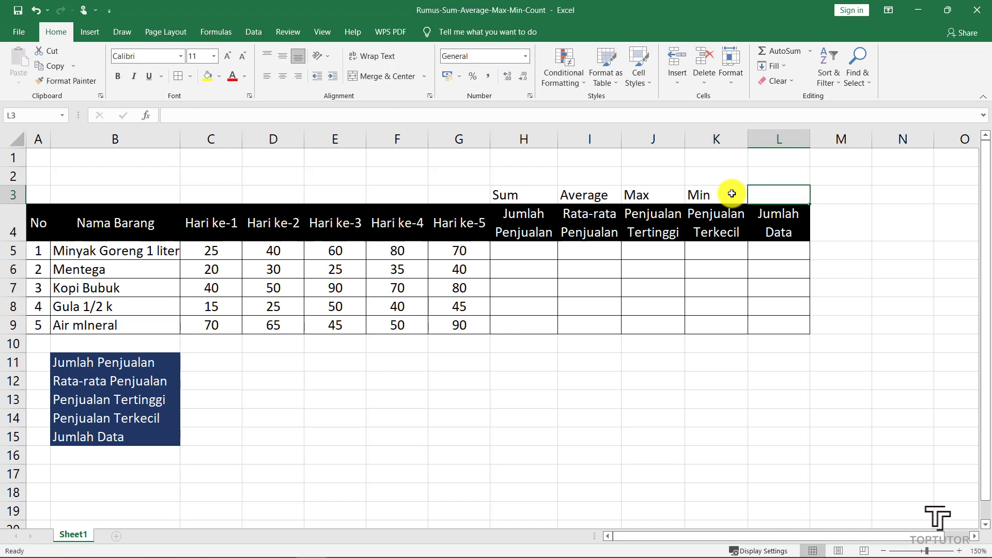
{"action": "type", "text": "Count"}
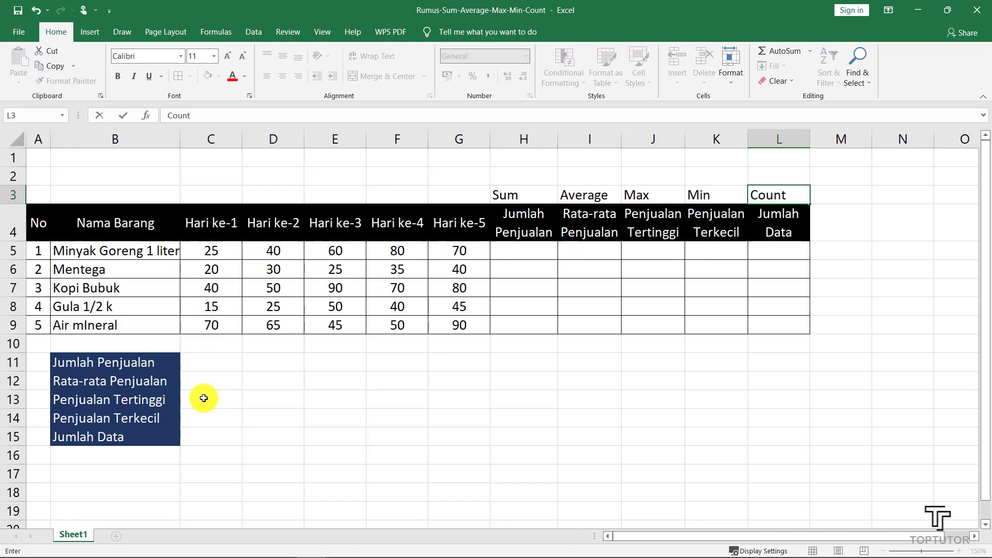
- Total the five days of Minyak Goreng sales in H5 with the formula =SUM(C5+D5+E5+F5+G5)
{"action": "left_click", "coordinate": [514, 253]}
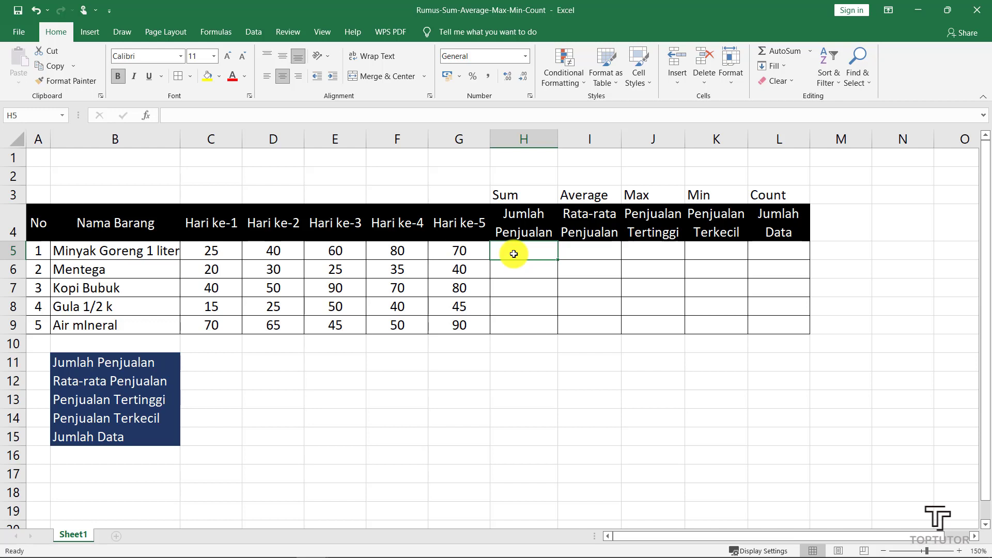
{"action": "type", "text": "="}
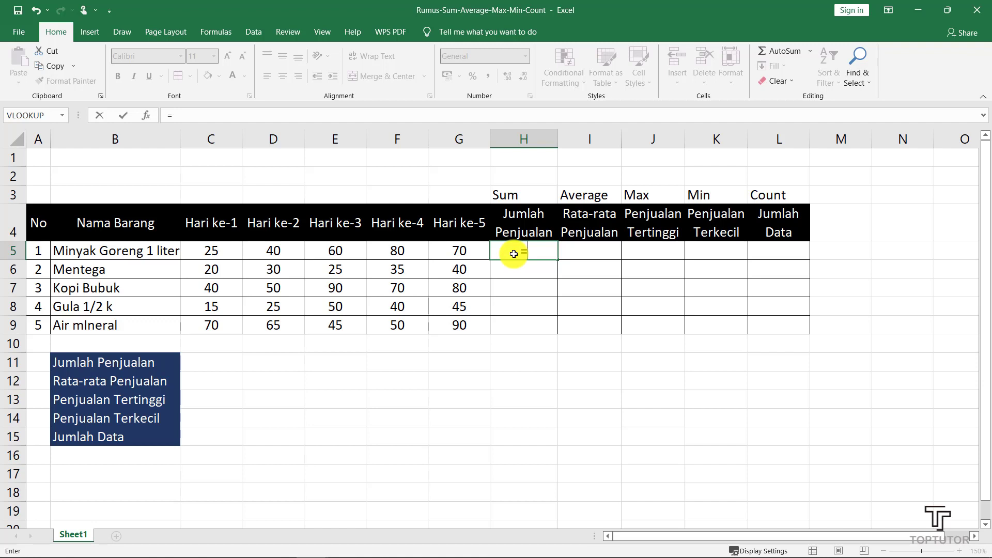
{"action": "type", "text": "sum("}
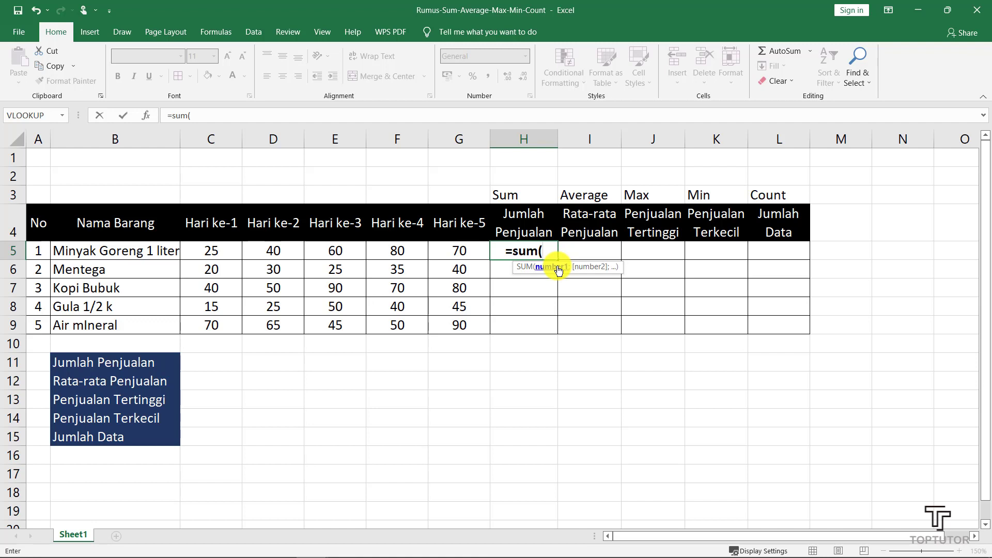
{"action": "left_click", "coordinate": [224, 254]}
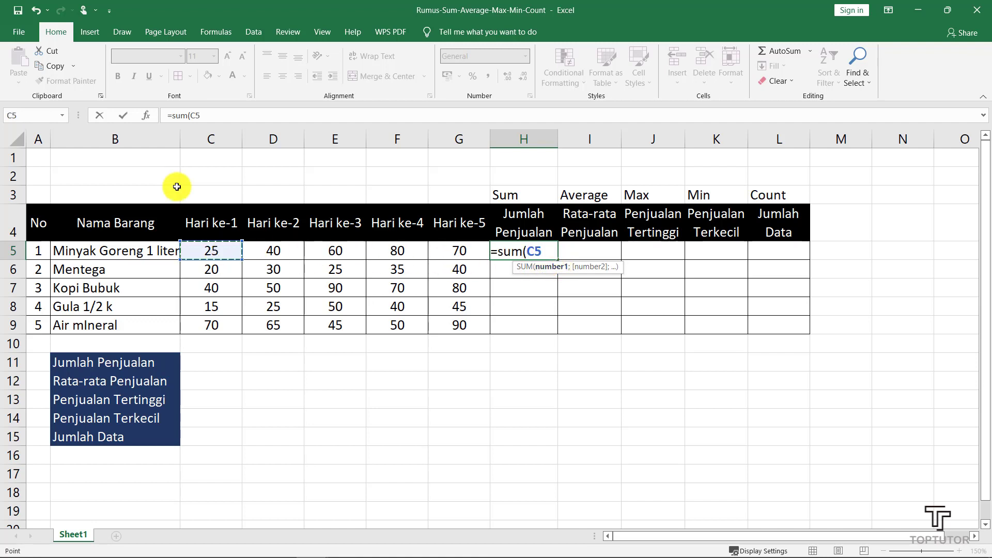
{"action": "type", "text": "+"}
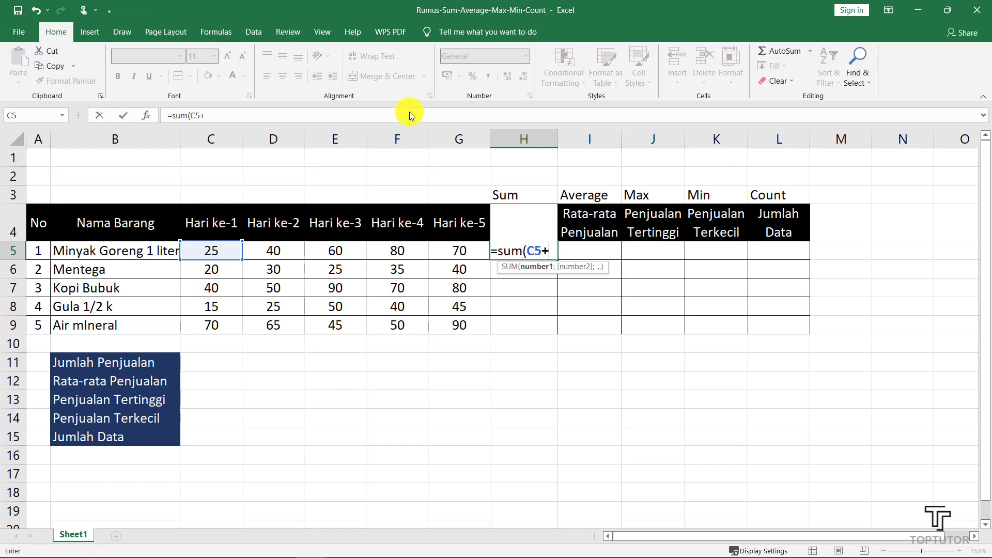
{"action": "left_click", "coordinate": [281, 252]}
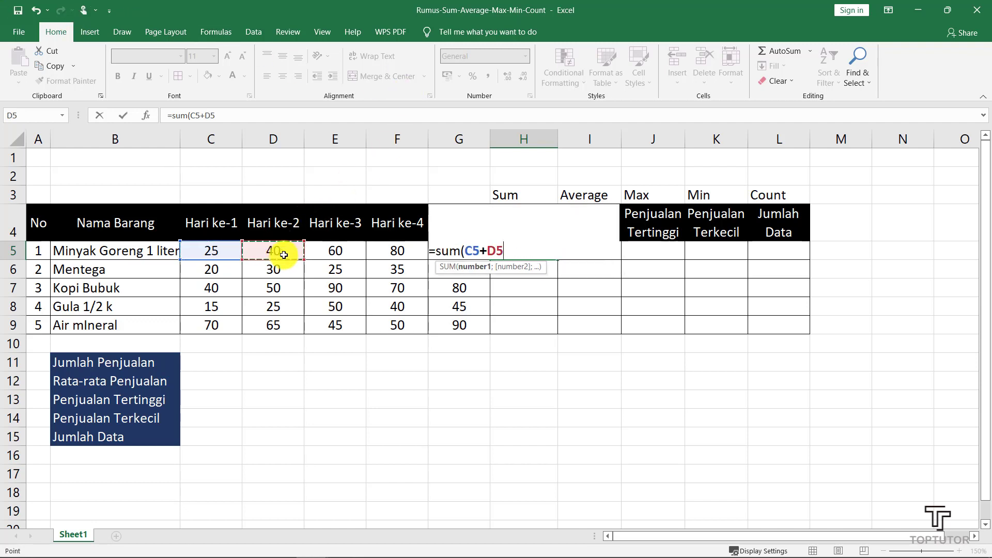
{"action": "type", "text": "+"}
{"action": "left_click", "coordinate": [332, 247]}
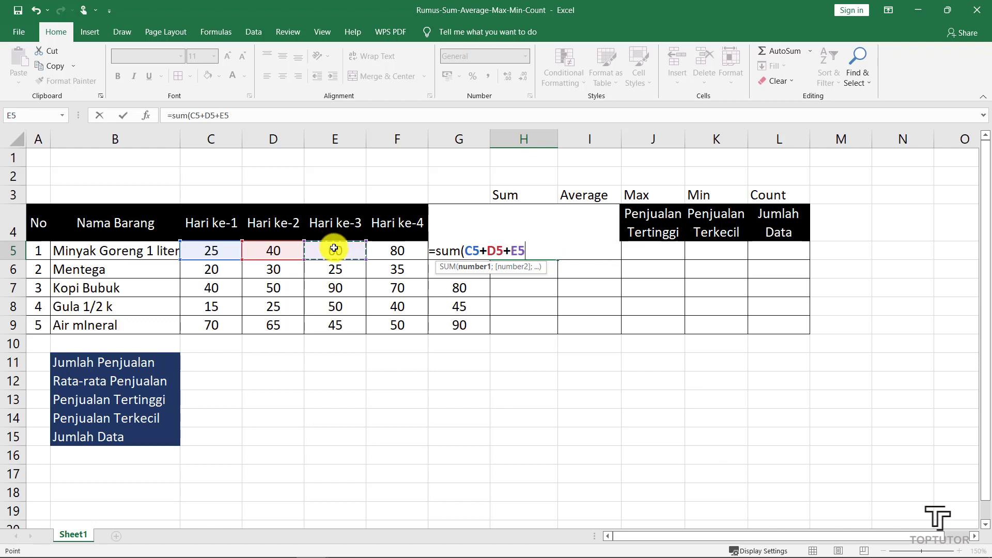
{"action": "type", "text": "+"}
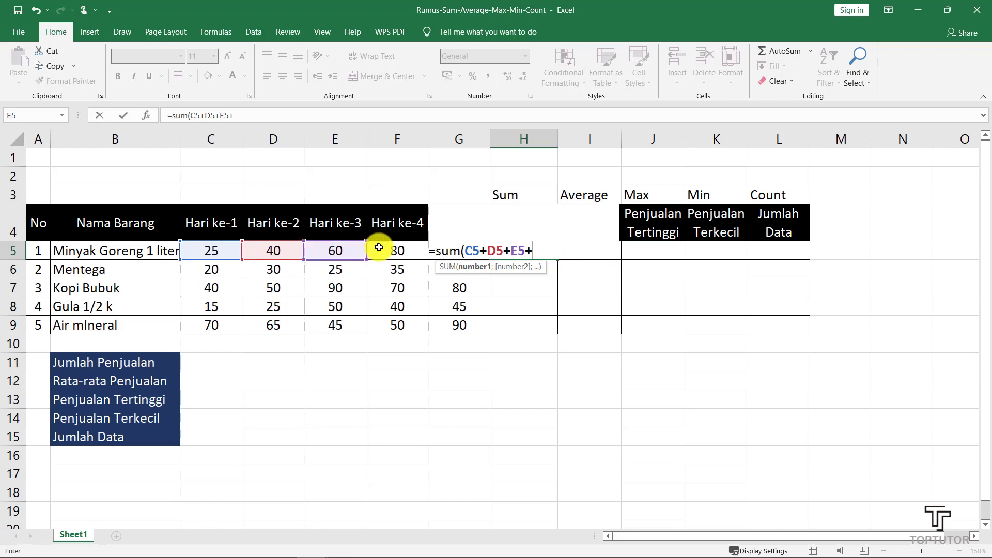
{"action": "left_click", "coordinate": [402, 250]}
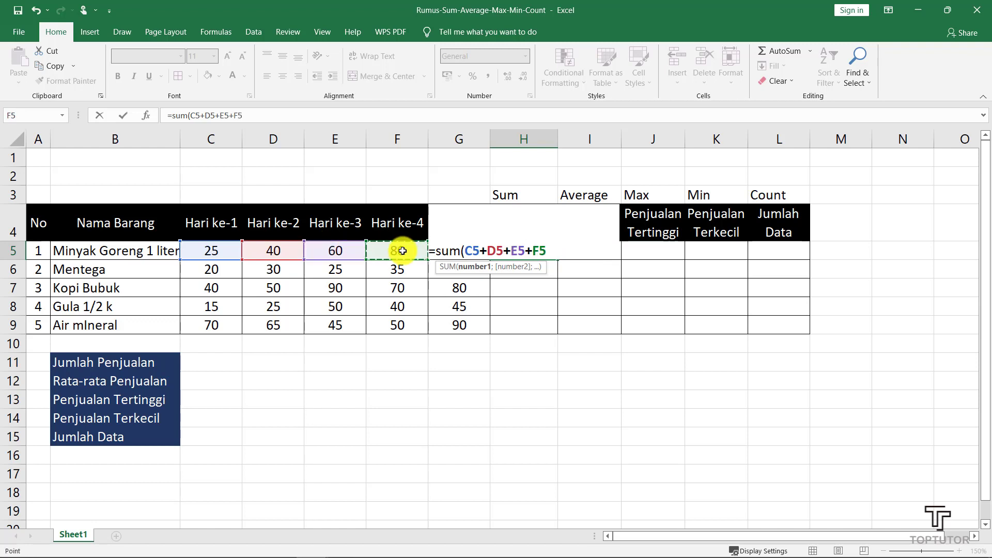
{"action": "type", "text": "+"}
{"action": "type", "text": "G"}
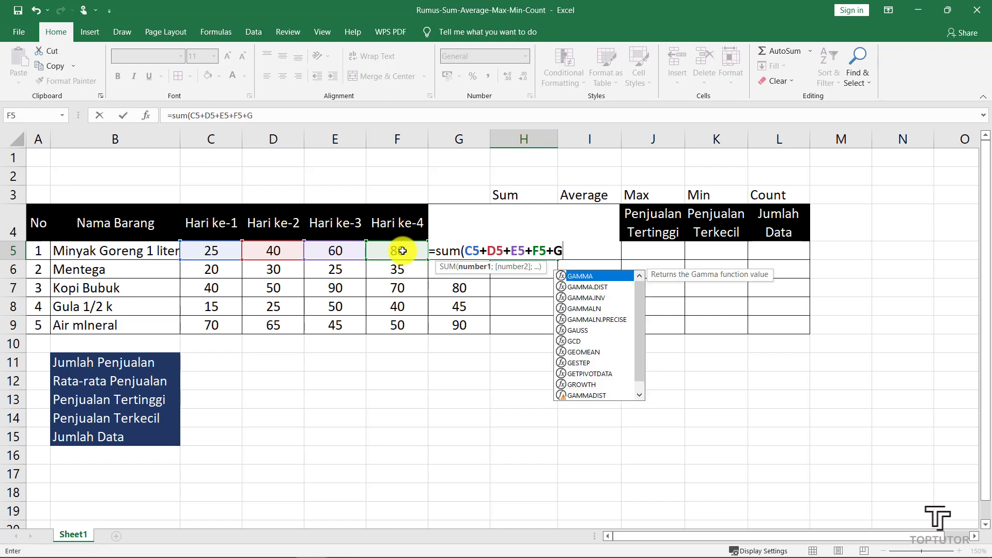
{"action": "type", "text": "5"}
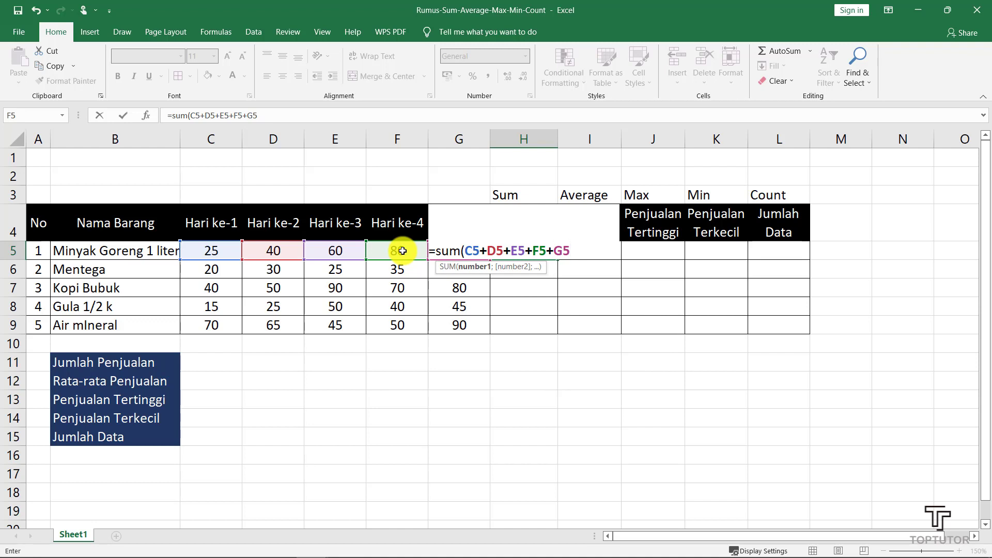
{"action": "key", "text": "Return"}
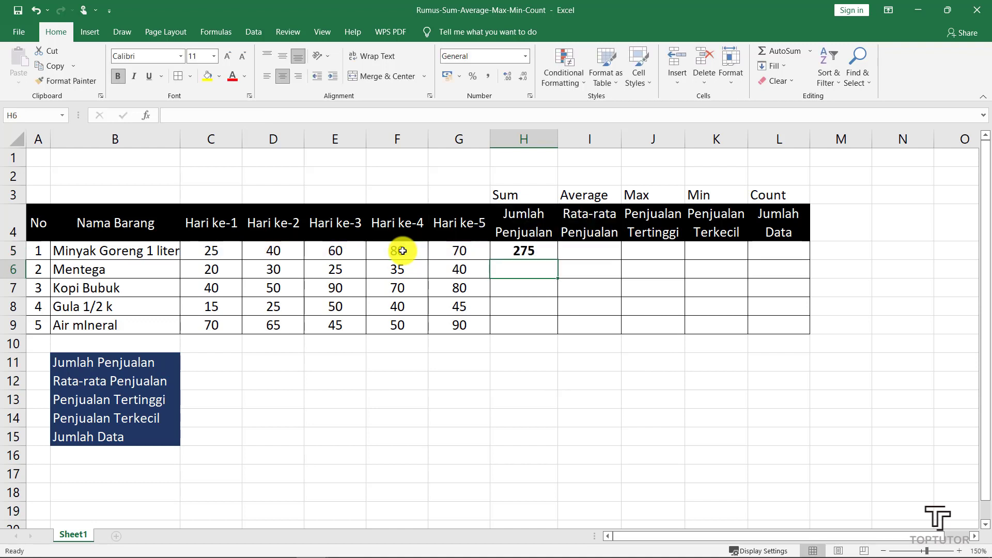
- Clear the sum formula from cell H5
{"action": "left_click", "coordinate": [522, 250]}
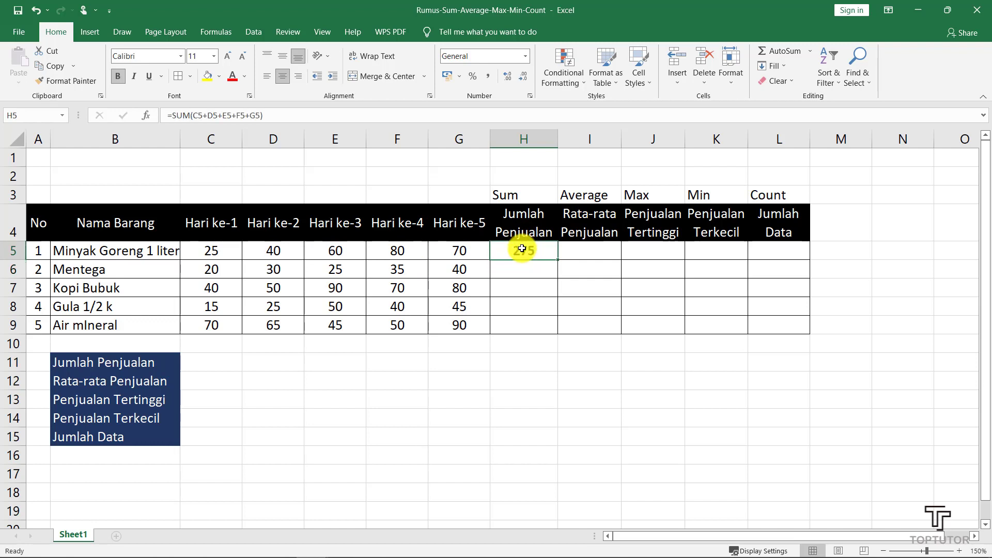
{"action": "key", "text": "Delete"}
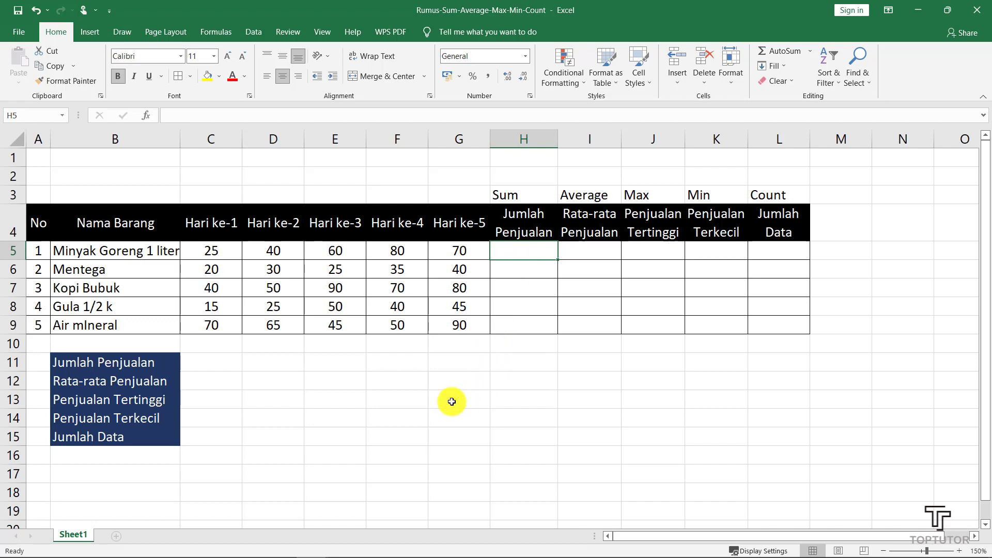
{"action": "left_click", "coordinate": [457, 380]}
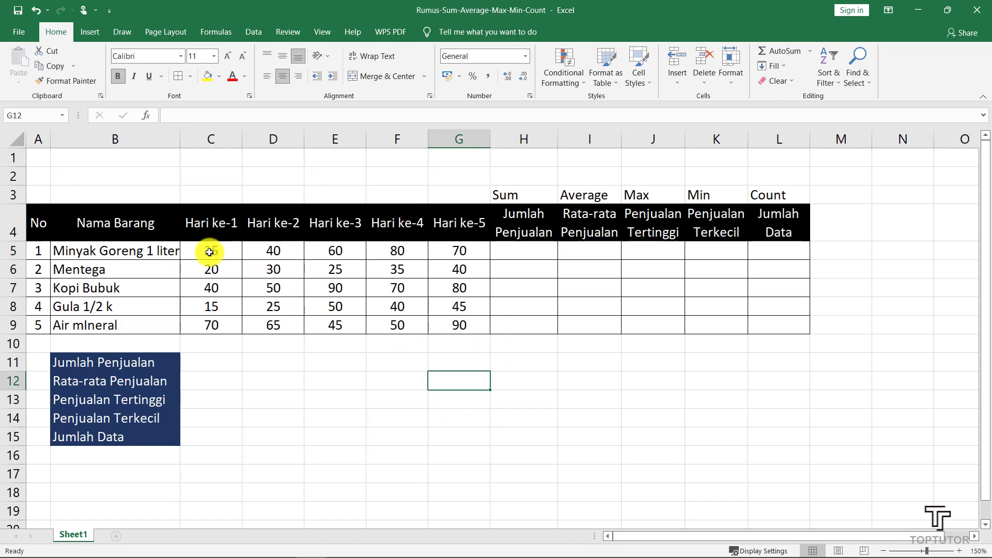
- Use AutoSum on C5:G5 to put the Minyak Goreng sales total in H5, and select H5 to check its formula
{"action": "left_click", "coordinate": [229, 254]}
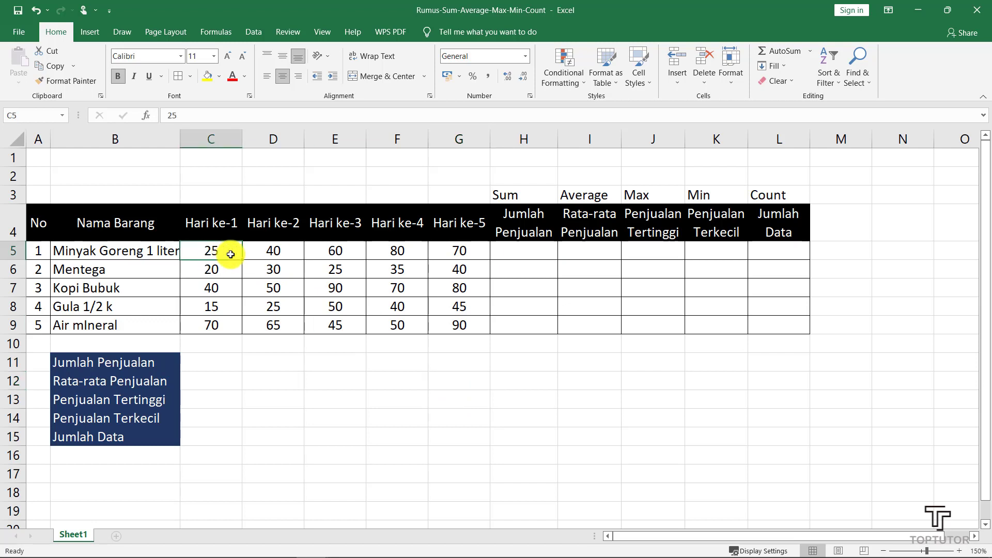
{"action": "left_click_drag", "start_coordinate": [230, 254], "coordinate": [441, 255]}
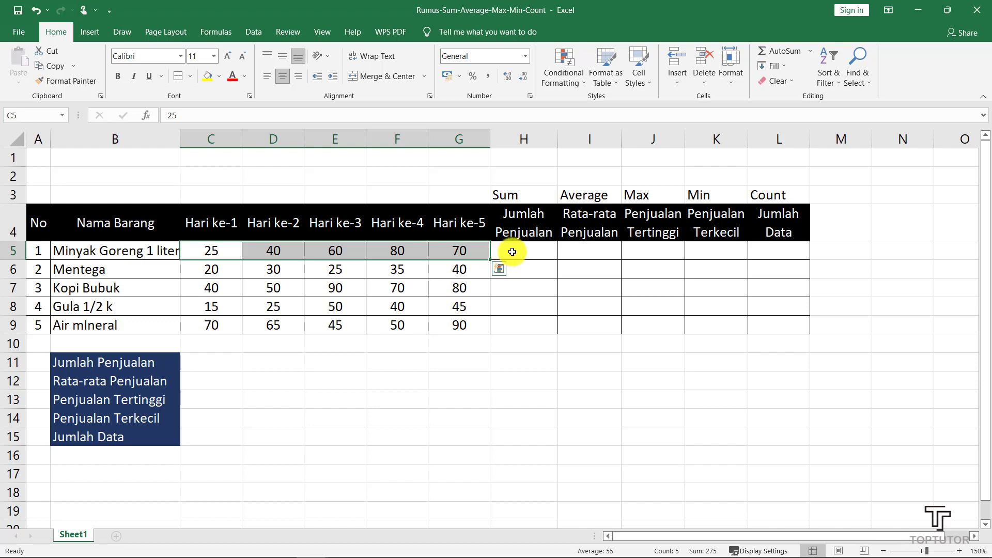
{"action": "left_click", "coordinate": [513, 252]}
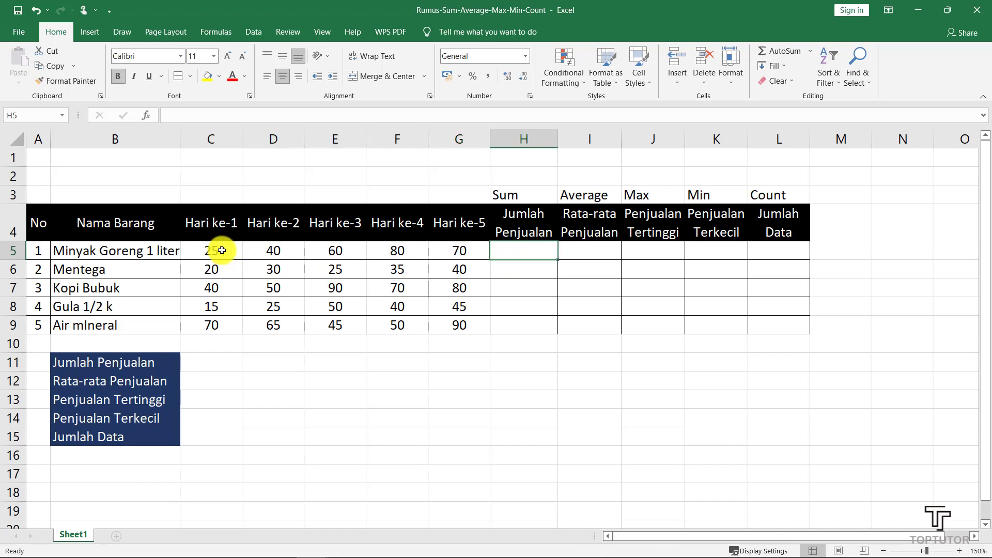
{"action": "left_click_drag", "start_coordinate": [220, 250], "coordinate": [435, 257]}
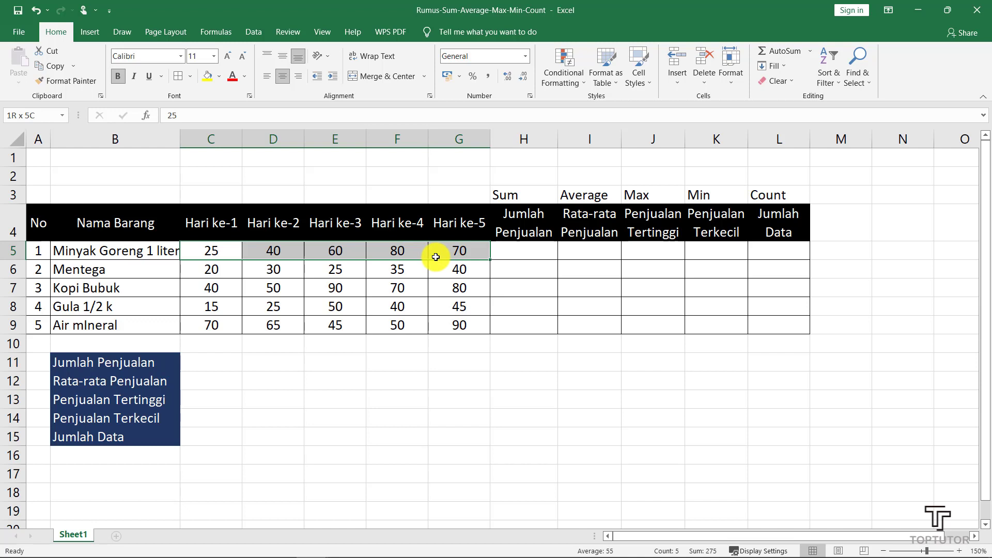
{"action": "left_click_drag", "start_coordinate": [435, 257], "coordinate": [436, 257]}
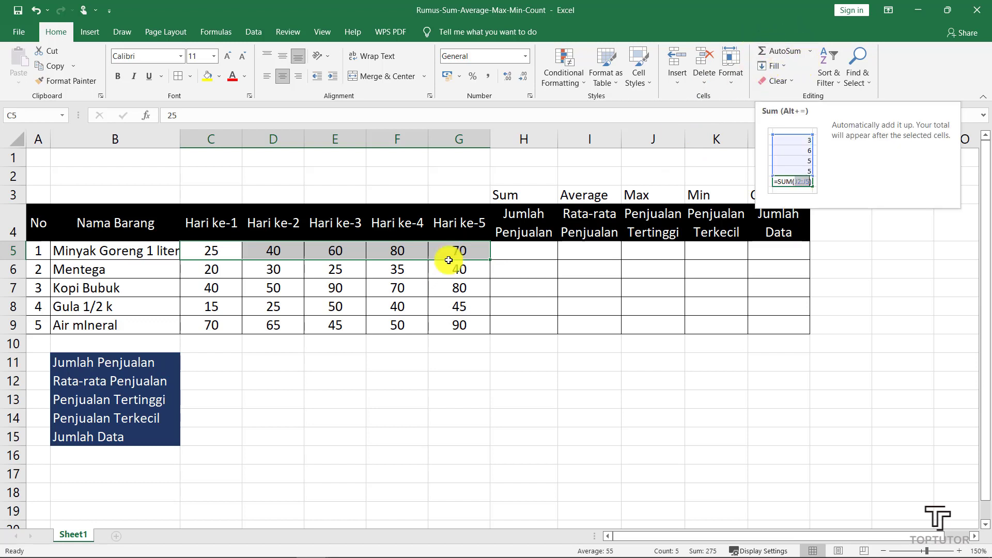
{"action": "left_click_drag", "start_coordinate": [221, 250], "coordinate": [453, 251]}
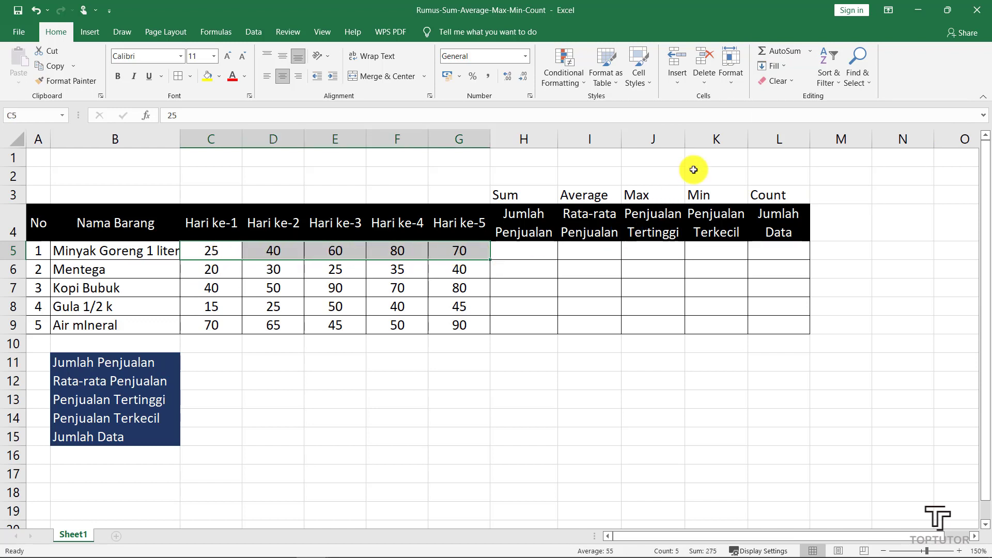
{"action": "left_click", "coordinate": [779, 52]}
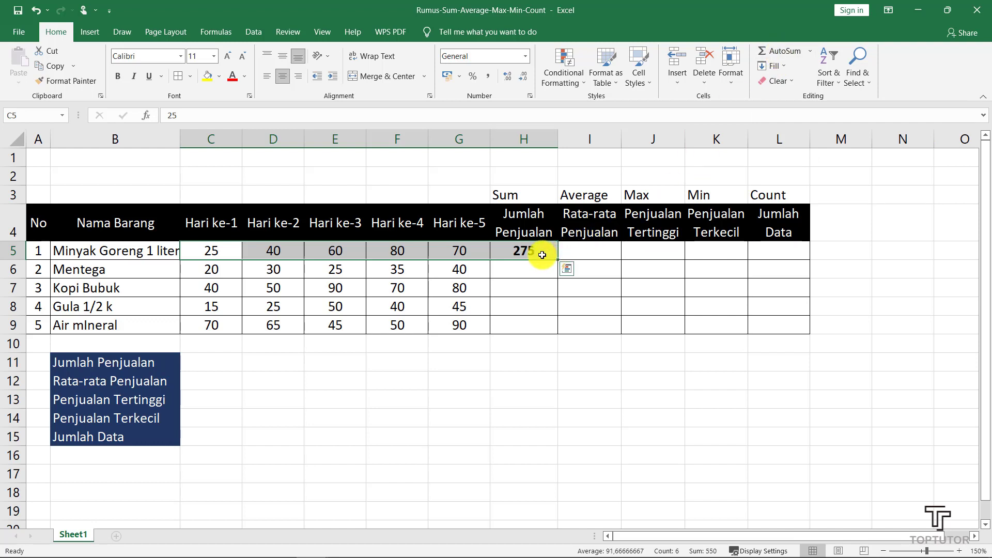
{"action": "left_click", "coordinate": [532, 268]}
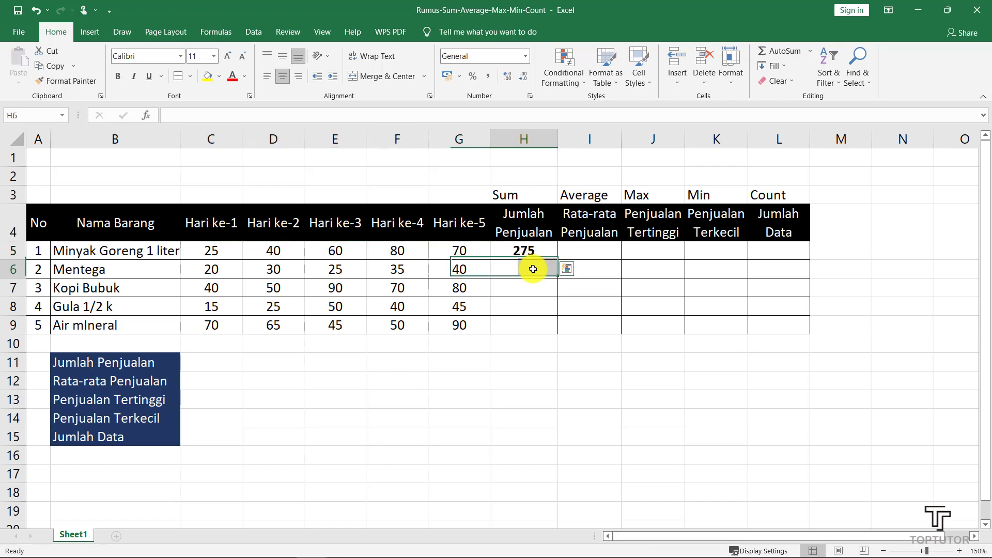
{"action": "left_click", "coordinate": [527, 256]}
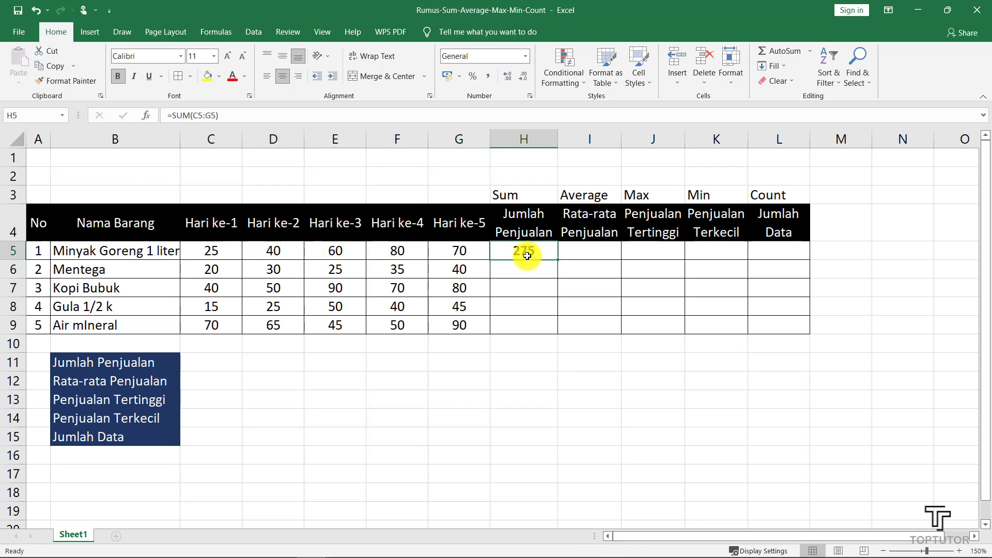
- Clear H5, total C5:G5 again with AutoSum, and select H5 to check its formula
{"action": "key", "text": "Delete"}
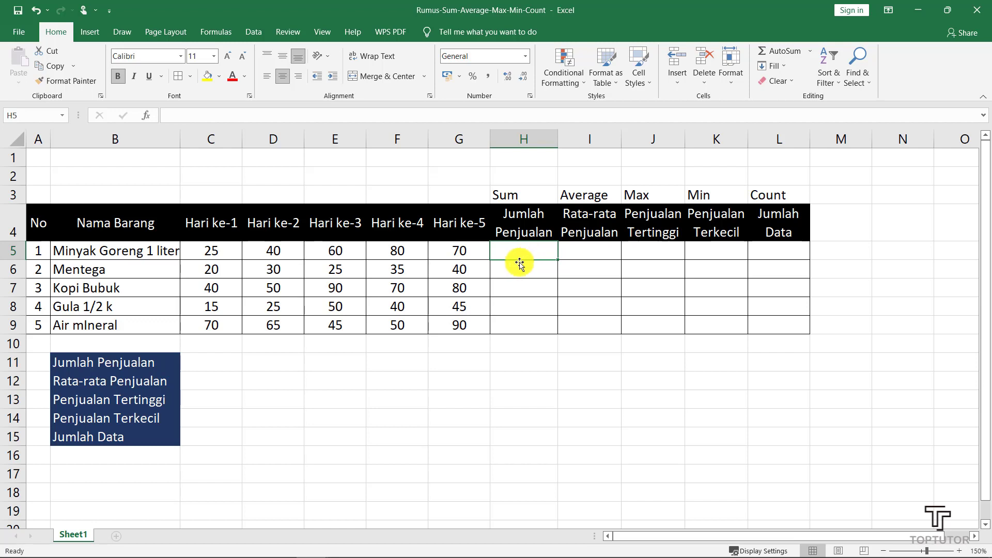
{"action": "left_click", "coordinate": [227, 253]}
{"action": "left_click_drag", "start_coordinate": [268, 254], "coordinate": [450, 255]}
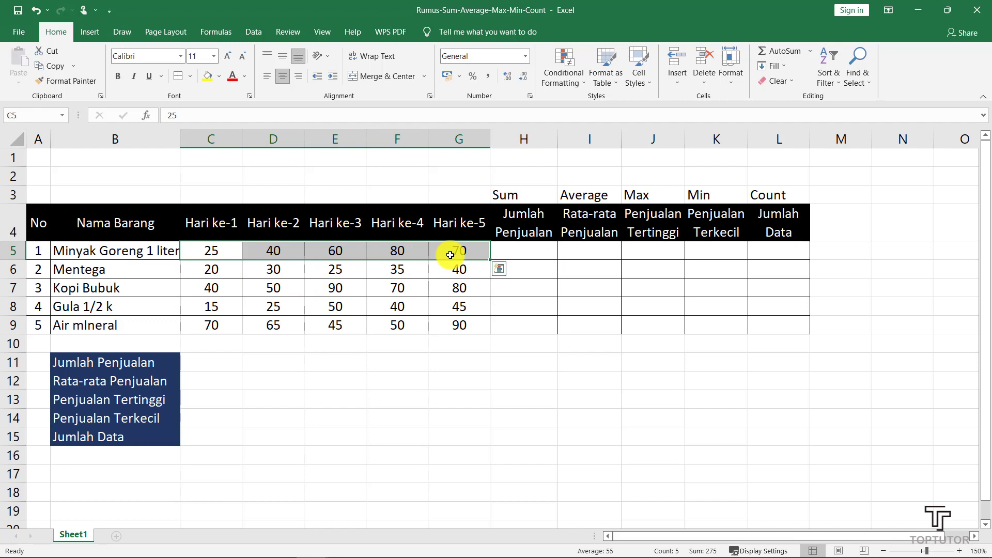
{"action": "key", "text": "alt+equal"}
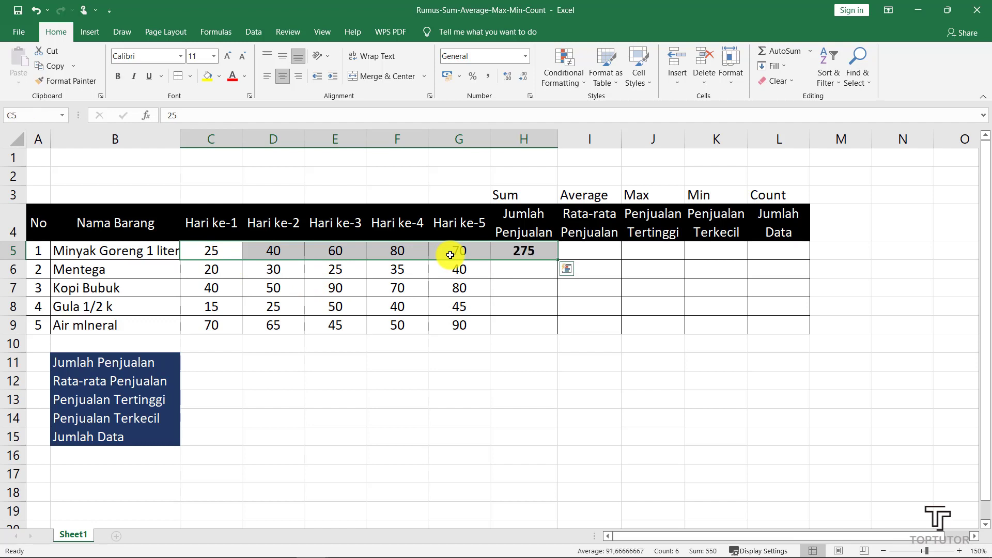
{"action": "left_click", "coordinate": [537, 250]}
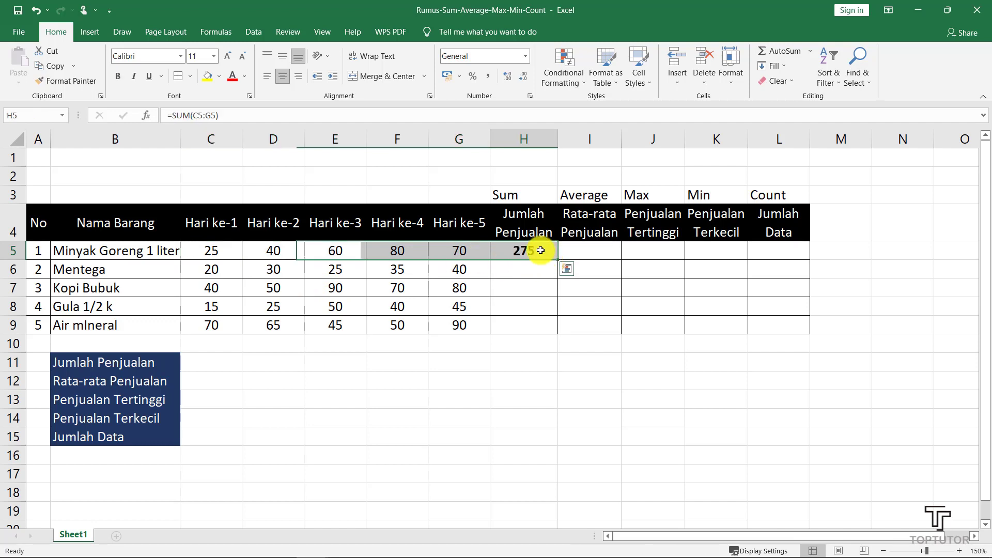
- Clear the AutoSum total of Minyak Goreng from cell H5
{"action": "left_click", "coordinate": [211, 251]}
{"action": "left_click", "coordinate": [504, 253]}
{"action": "key", "text": "Delete"}
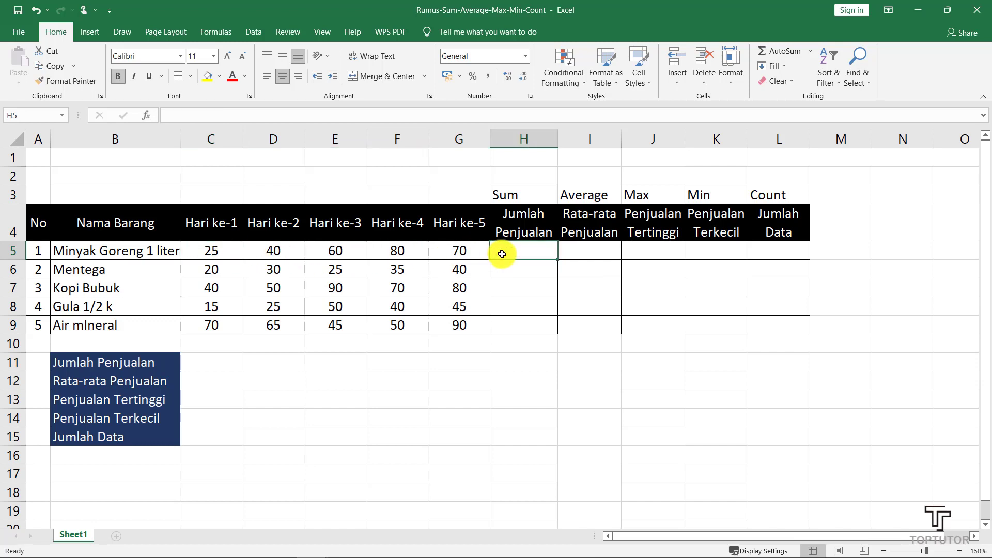
- Total the Minyak Goreng sales in C5:G5 with AutoSum so the sum goes into H5
{"action": "left_click_drag", "start_coordinate": [212, 252], "coordinate": [452, 252]}
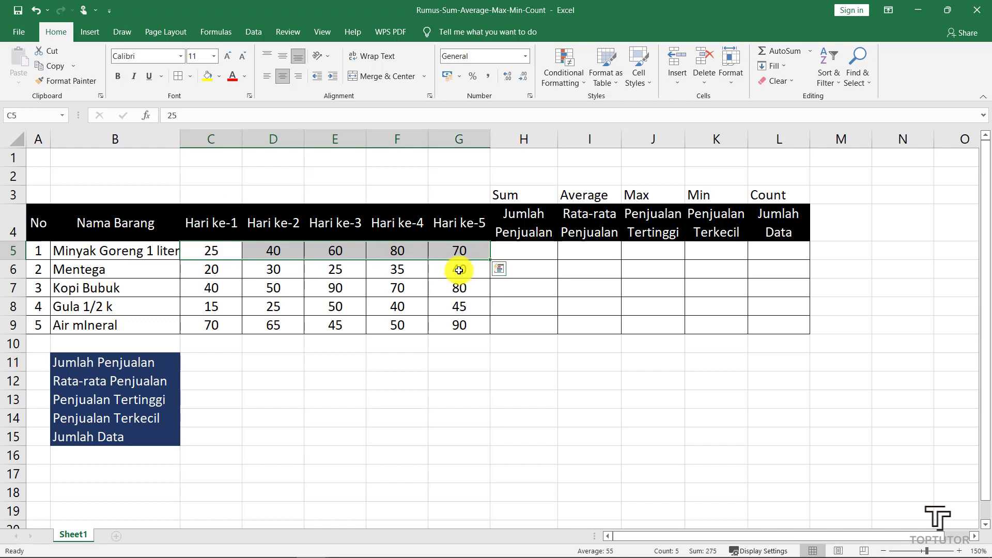
{"action": "key", "text": "alt"}
{"action": "key", "text": "alt+="}
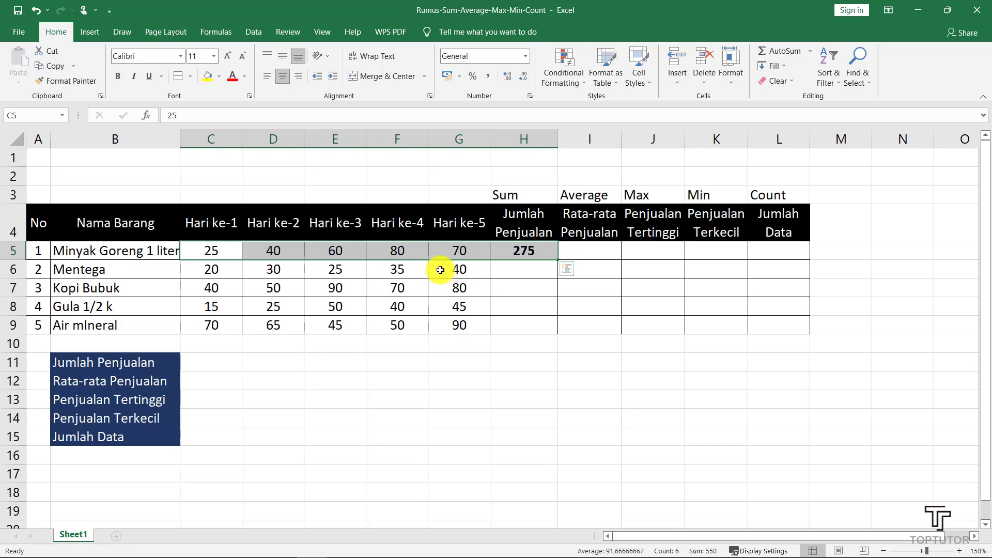
- Fill the sum formula from H5 down to H9 for the remaining products and check the formulas in that column
{"action": "left_click", "coordinate": [504, 270]}
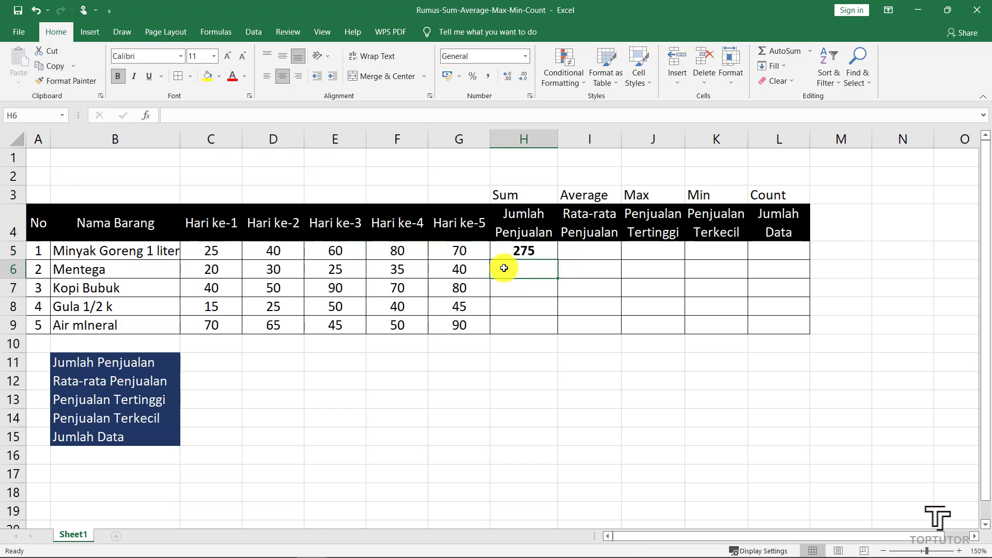
{"action": "left_click", "coordinate": [514, 288]}
{"action": "left_click", "coordinate": [516, 307]}
{"action": "left_click", "coordinate": [518, 323]}
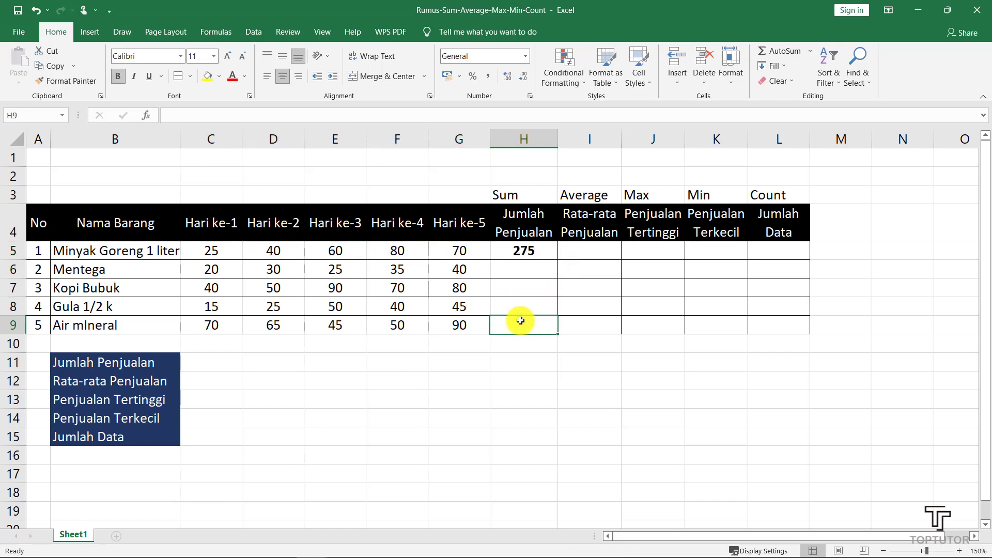
{"action": "left_click", "coordinate": [518, 269]}
{"action": "left_click", "coordinate": [520, 251]}
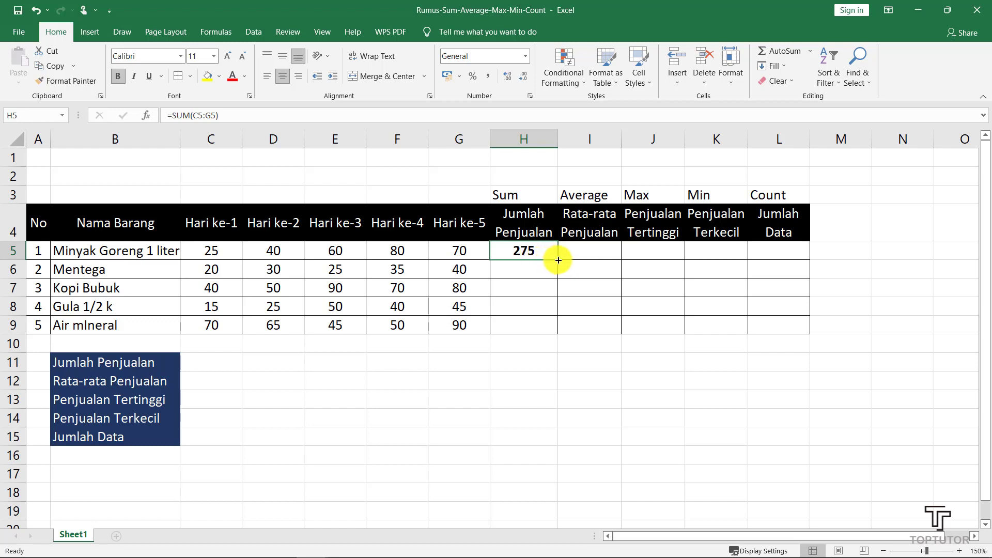
{"action": "left_click_drag", "start_coordinate": [558, 259], "coordinate": [553, 327]}
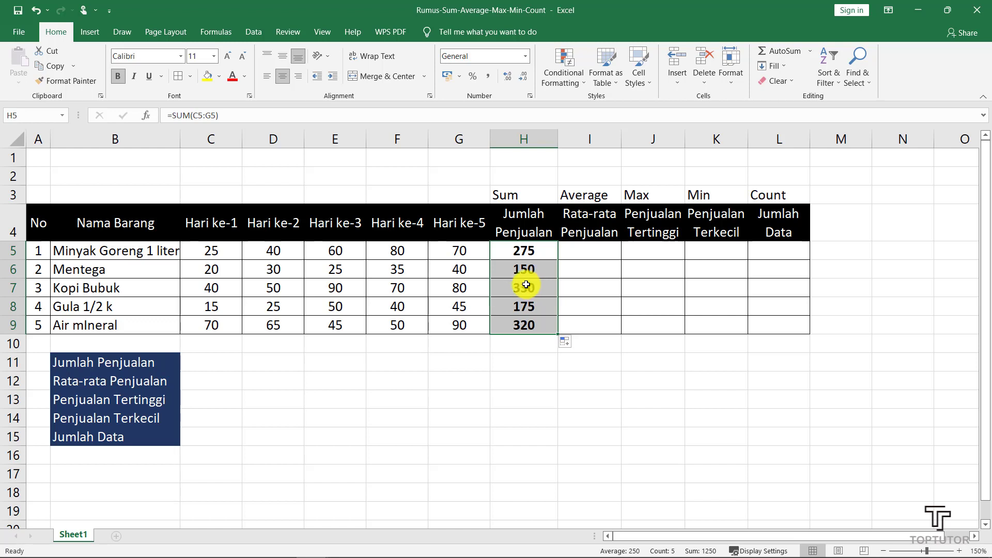
{"action": "left_click", "coordinate": [531, 269]}
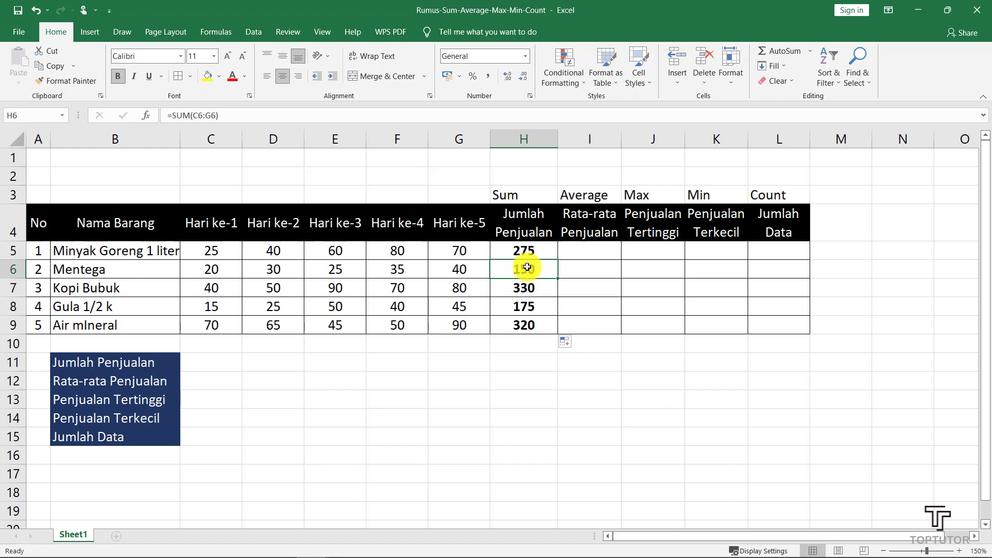
{"action": "left_click", "coordinate": [532, 251]}
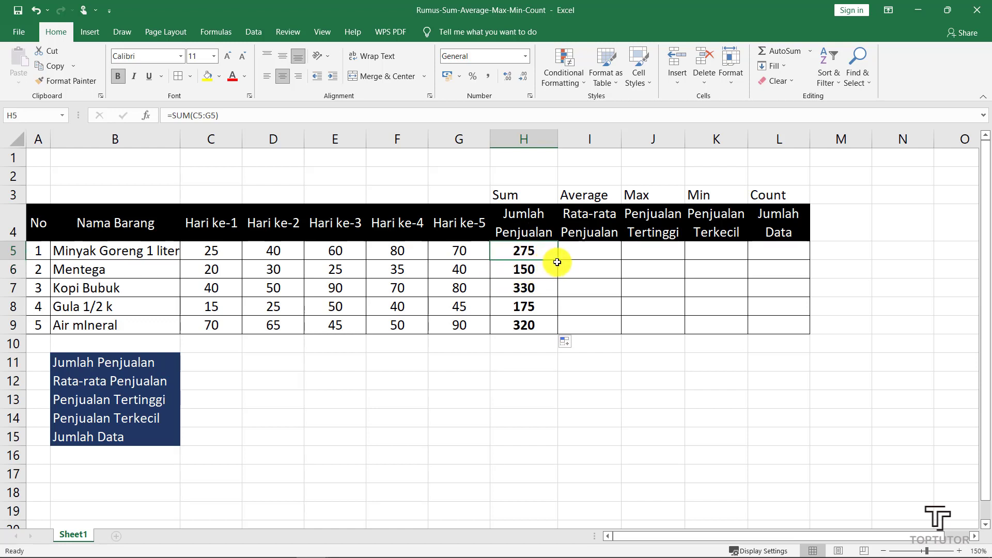
{"action": "left_click", "coordinate": [546, 309]}
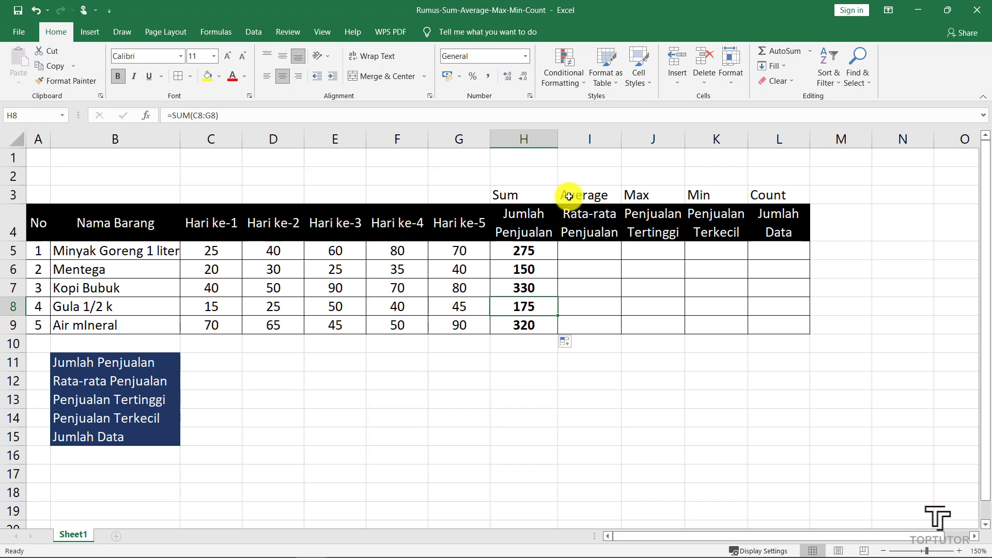
- Calculate the average Minyak Goreng sales in I5 with the formula =AVERAGE(C5:G5)
{"action": "left_click", "coordinate": [586, 249]}
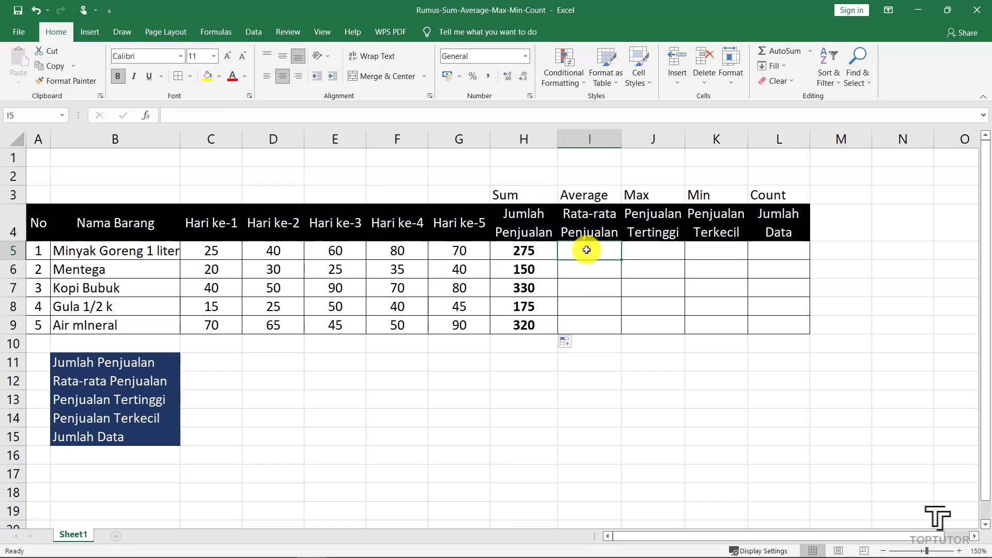
{"action": "type", "text": "=average"}
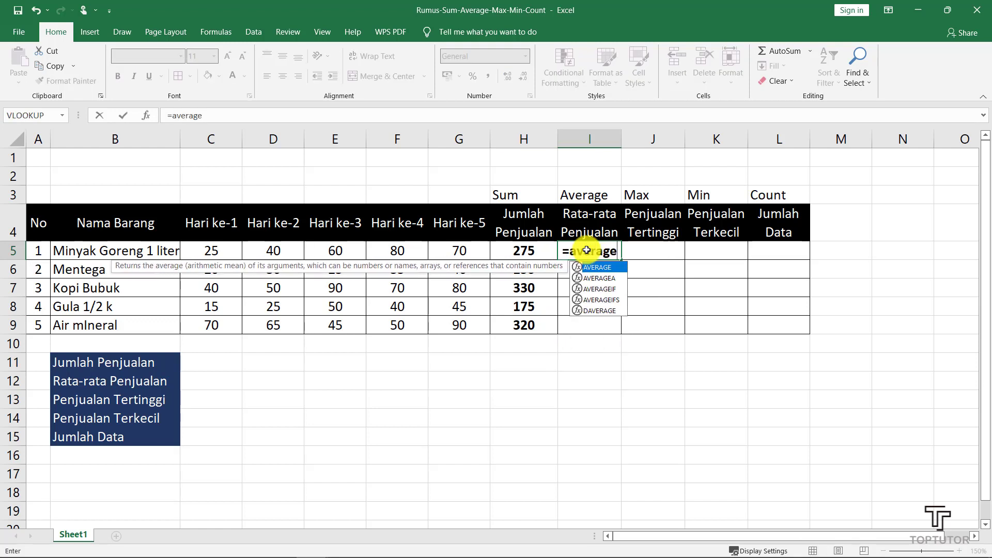
{"action": "type", "text": "("}
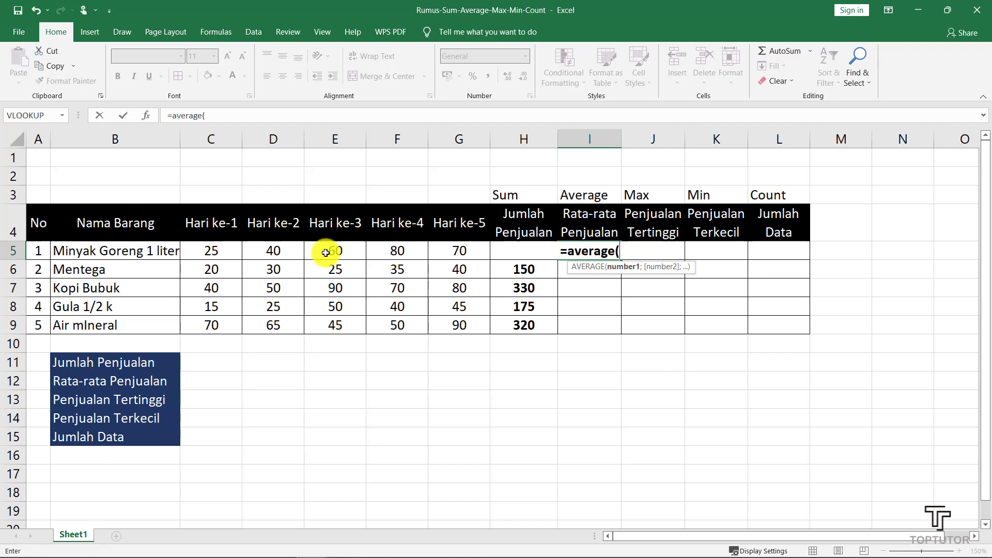
{"action": "left_click", "coordinate": [217, 253]}
{"action": "left_click_drag", "start_coordinate": [217, 252], "coordinate": [352, 259]}
{"action": "key", "text": "BackSpace"}
{"action": "key", "text": "BackSpace"}
{"action": "key", "text": "BackSpace"}
{"action": "key", "text": "BackSpace"}
{"action": "key", "text": "BackSpace"}
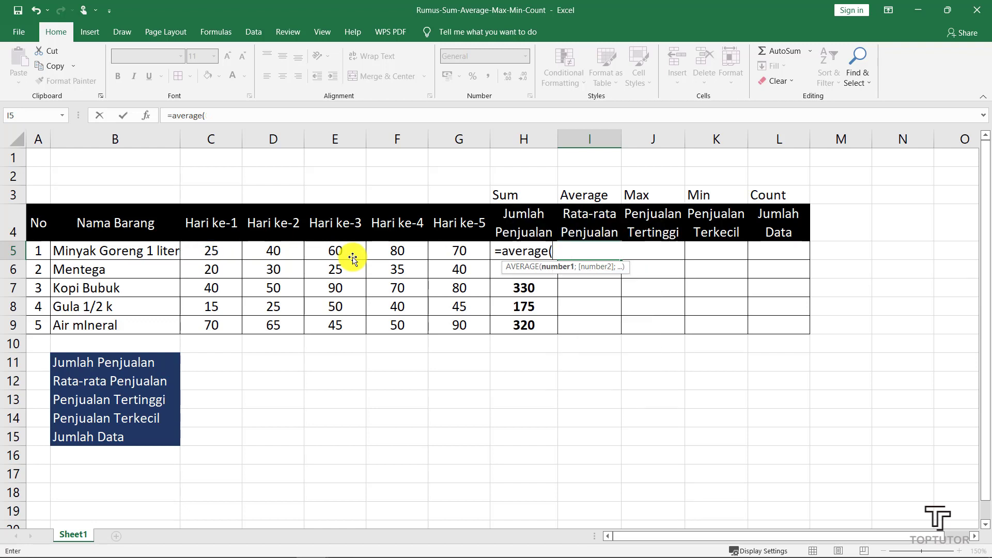
{"action": "left_click_drag", "start_coordinate": [212, 251], "coordinate": [461, 252]}
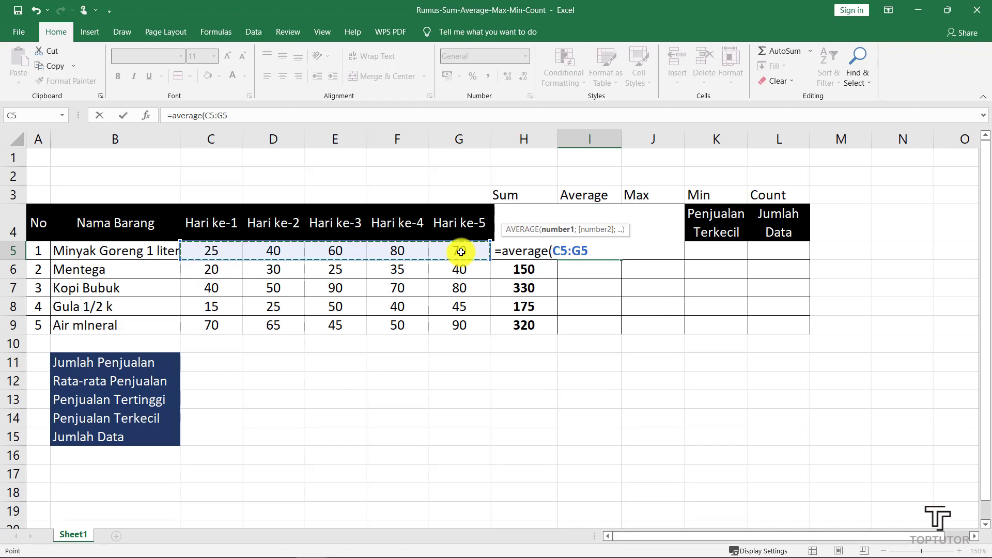
{"action": "type", "text": ")"}
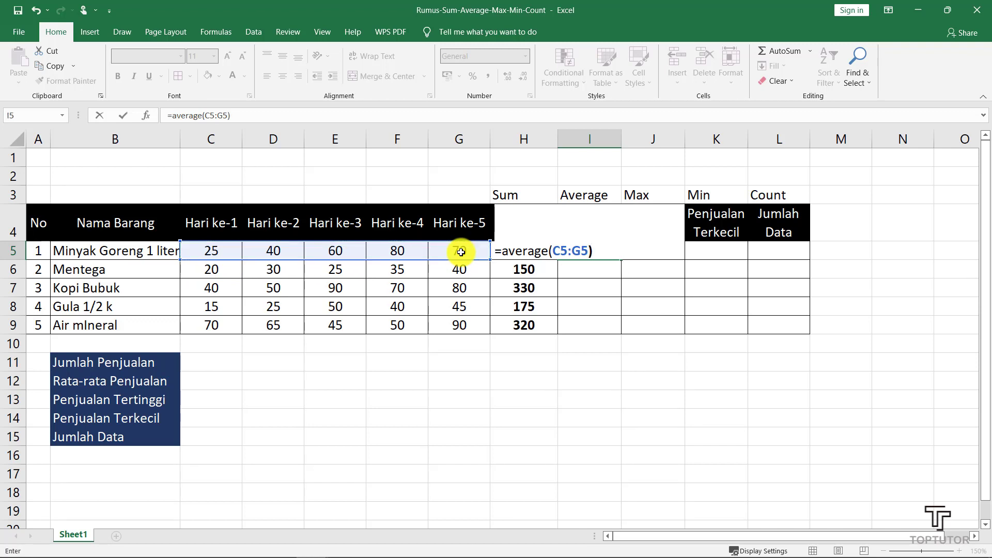
{"action": "key", "text": "Return"}
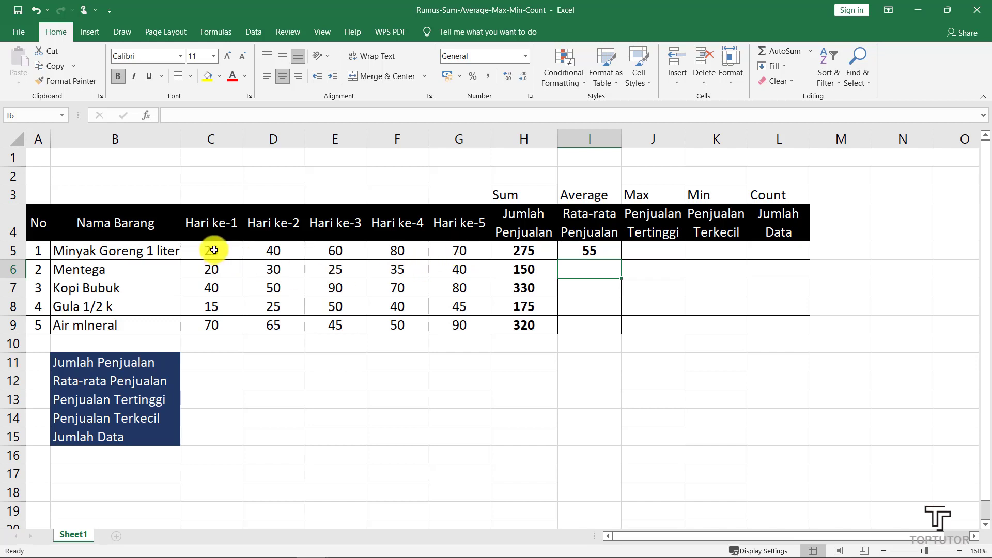
- Fill the average formula from I5 down to I9 for the remaining products
{"action": "left_click_drag", "start_coordinate": [214, 250], "coordinate": [454, 244]}
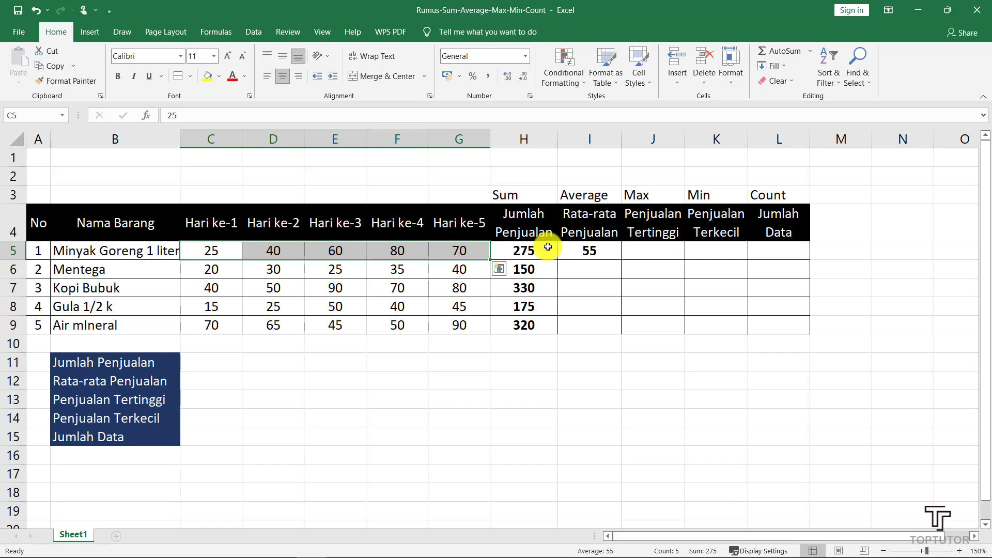
{"action": "left_click", "coordinate": [604, 267]}
{"action": "left_click", "coordinate": [605, 250]}
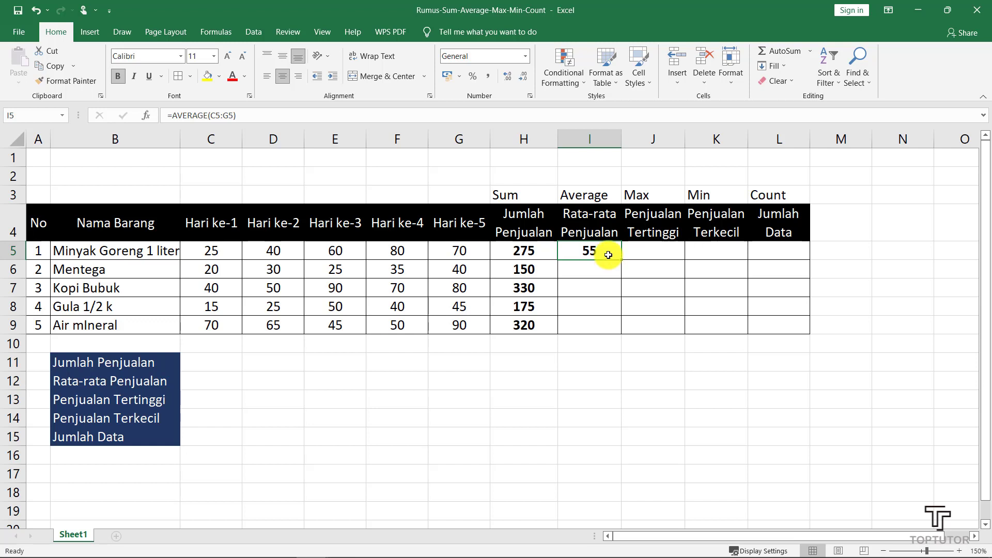
{"action": "left_click", "coordinate": [604, 270]}
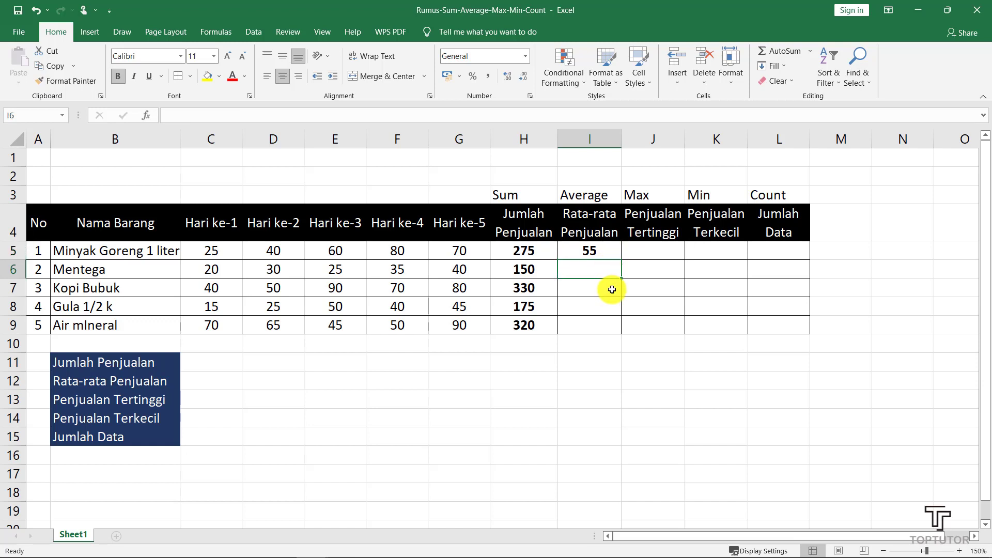
{"action": "left_click", "coordinate": [602, 250]}
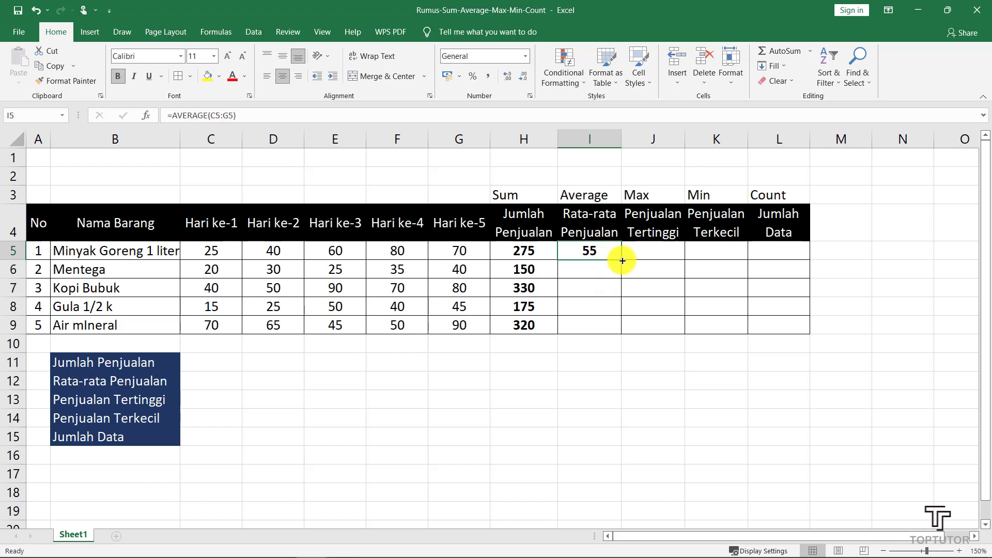
{"action": "left_click_drag", "start_coordinate": [621, 260], "coordinate": [621, 329]}
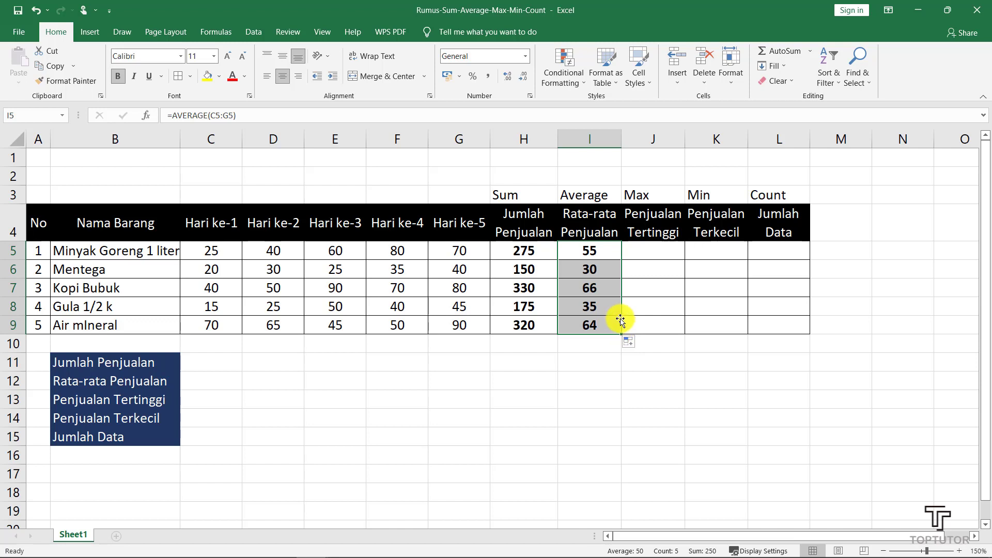
- Find the highest Minyak Goreng sales in J5 with the formula =MAX(C5:G5) and check it against the daily figures
{"action": "left_click", "coordinate": [638, 251]}
{"action": "type", "text": "=m"}
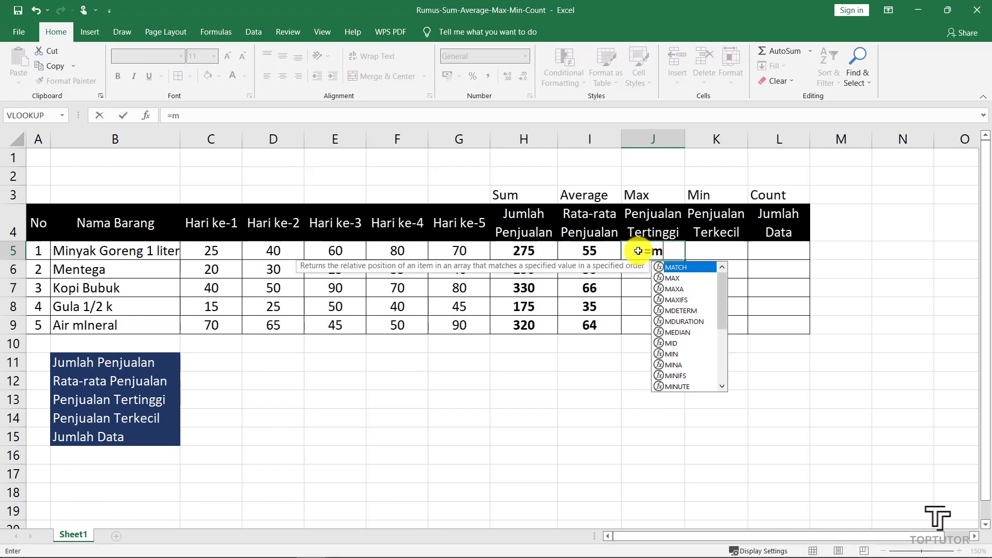
{"action": "type", "text": "ax"}
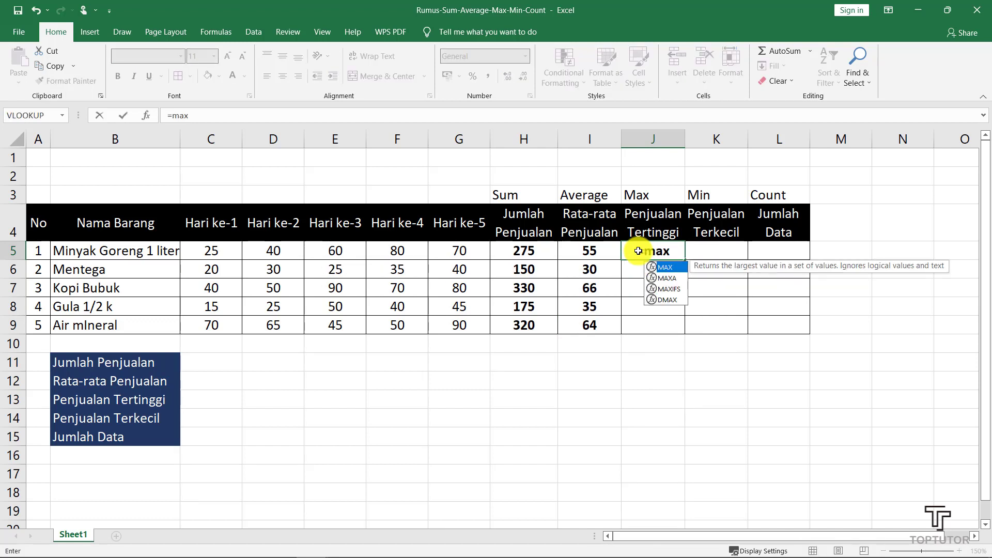
{"action": "type", "text": "("}
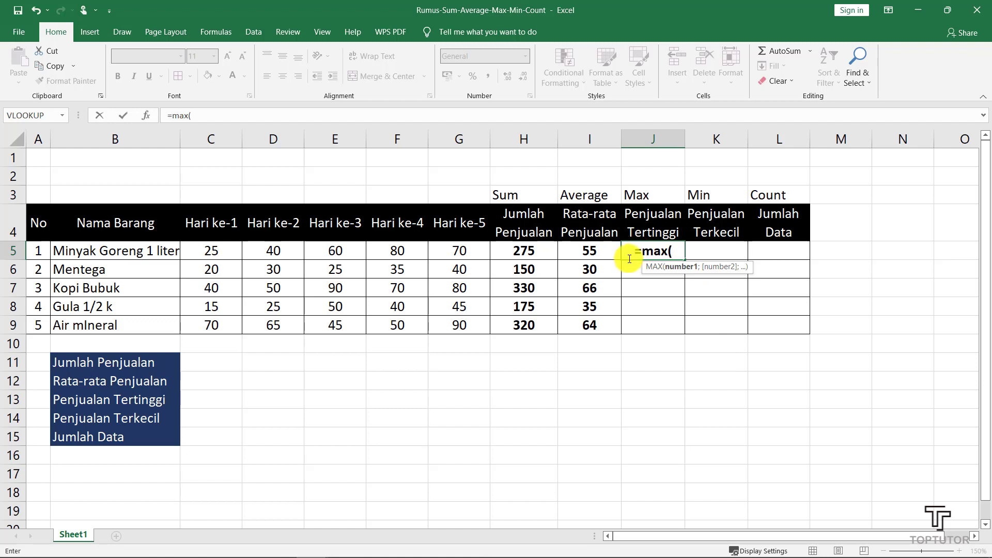
{"action": "left_click", "coordinate": [210, 251]}
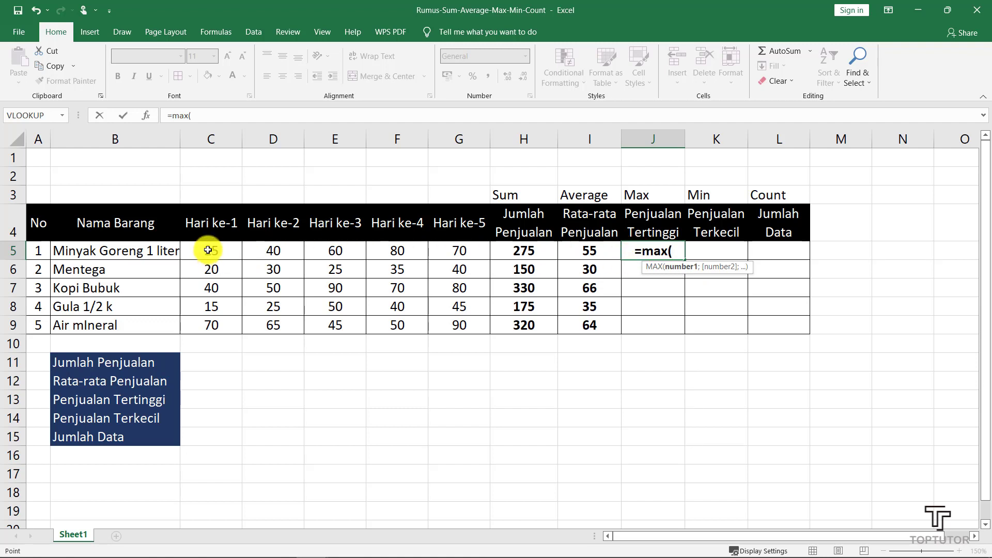
{"action": "left_click_drag", "start_coordinate": [270, 251], "coordinate": [452, 251]}
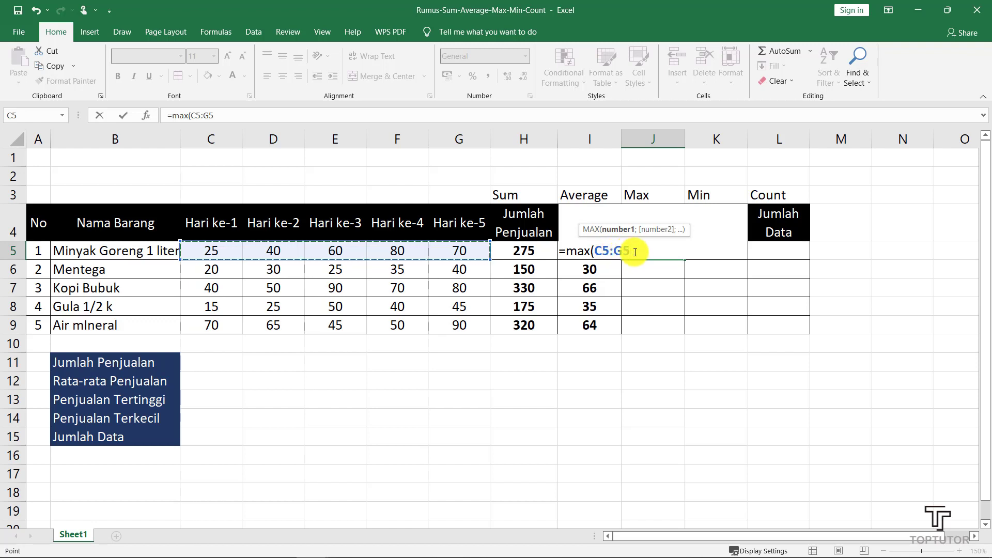
{"action": "type", "text": ")"}
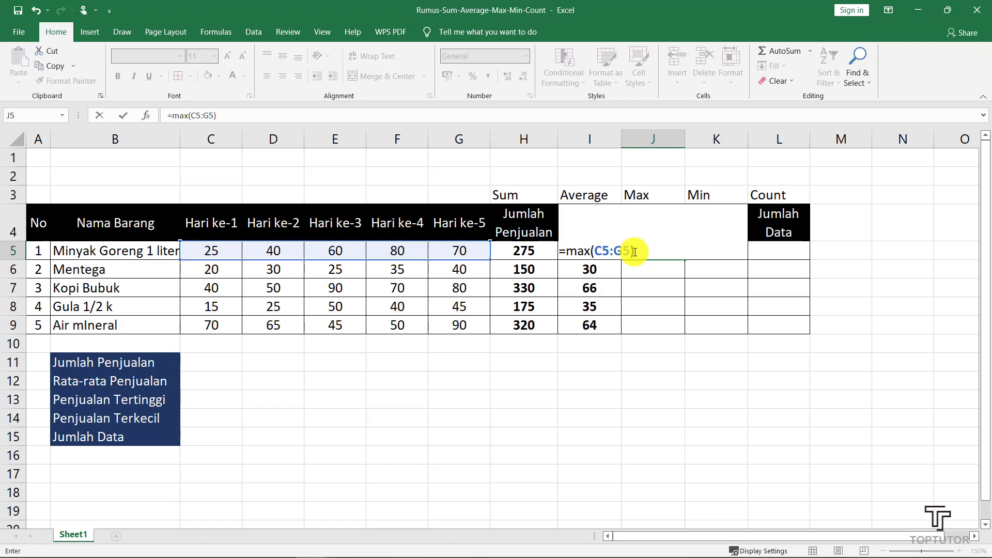
{"action": "key", "text": "Return"}
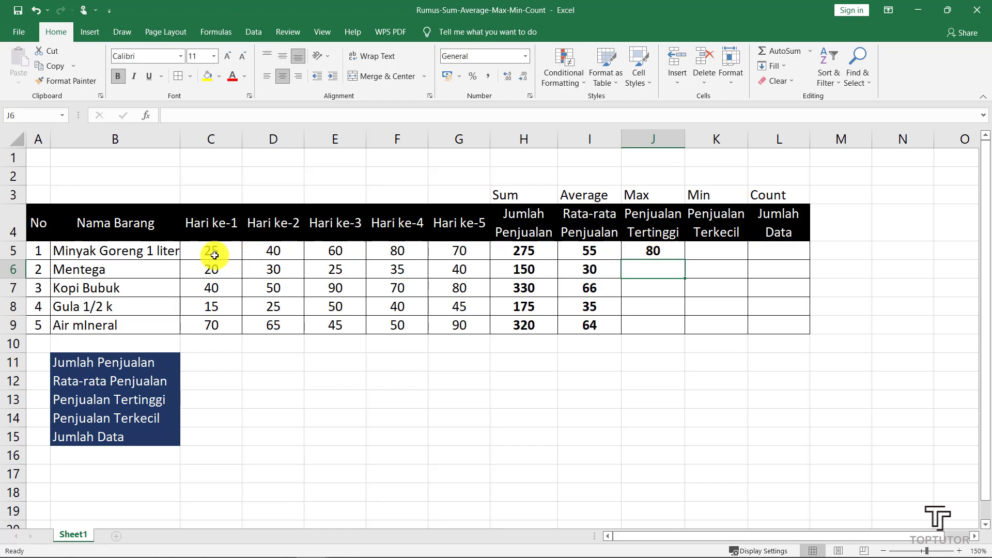
{"action": "left_click_drag", "start_coordinate": [228, 252], "coordinate": [453, 248]}
{"action": "left_click", "coordinate": [386, 250]}
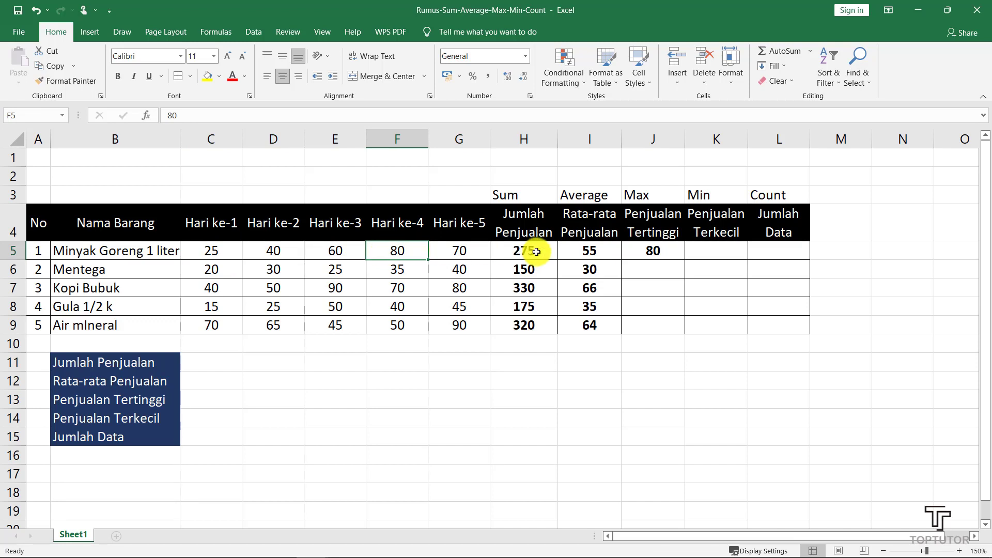
- Find the lowest Minyak Goreng sales in K5 with the formula =MIN(C5:G5)
{"action": "left_click", "coordinate": [714, 253]}
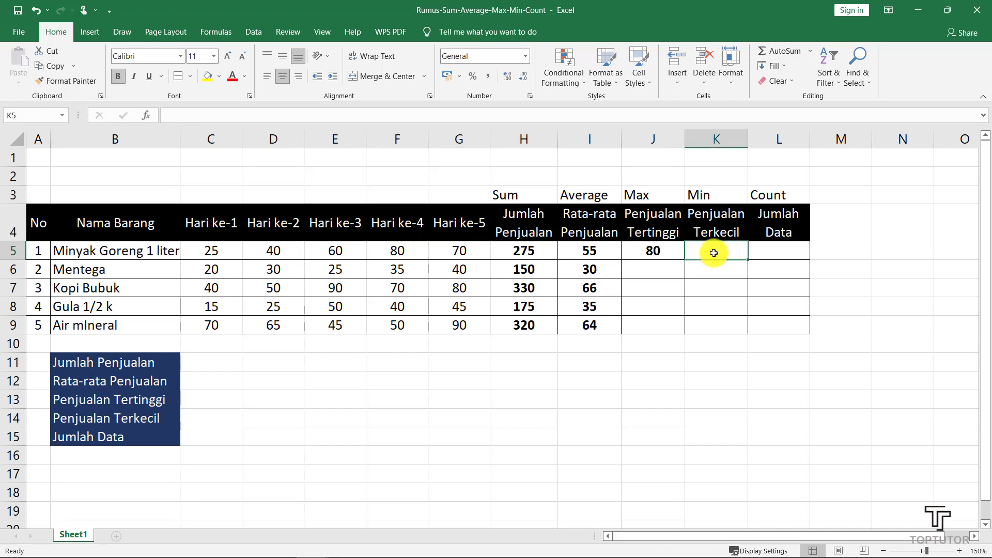
{"action": "type", "text": "="}
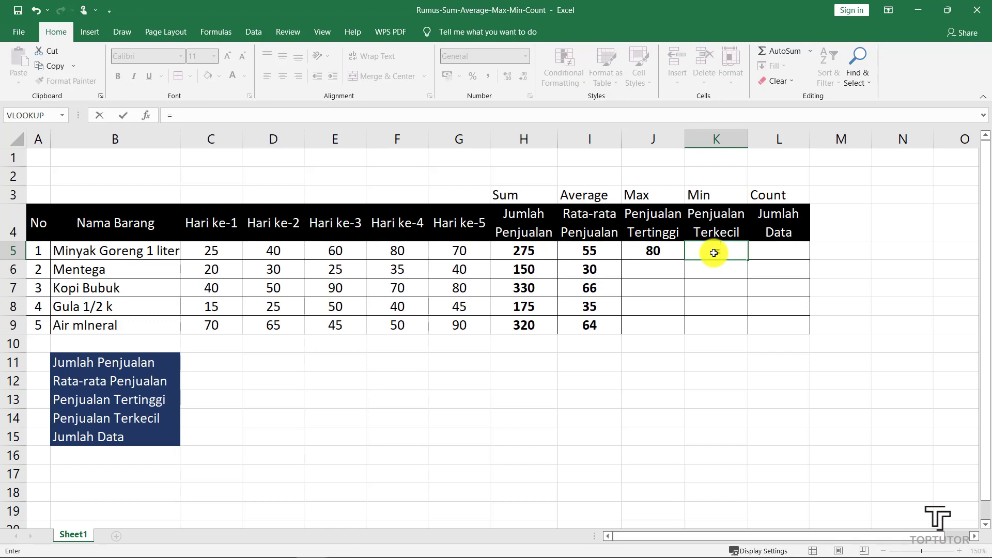
{"action": "type", "text": "min"}
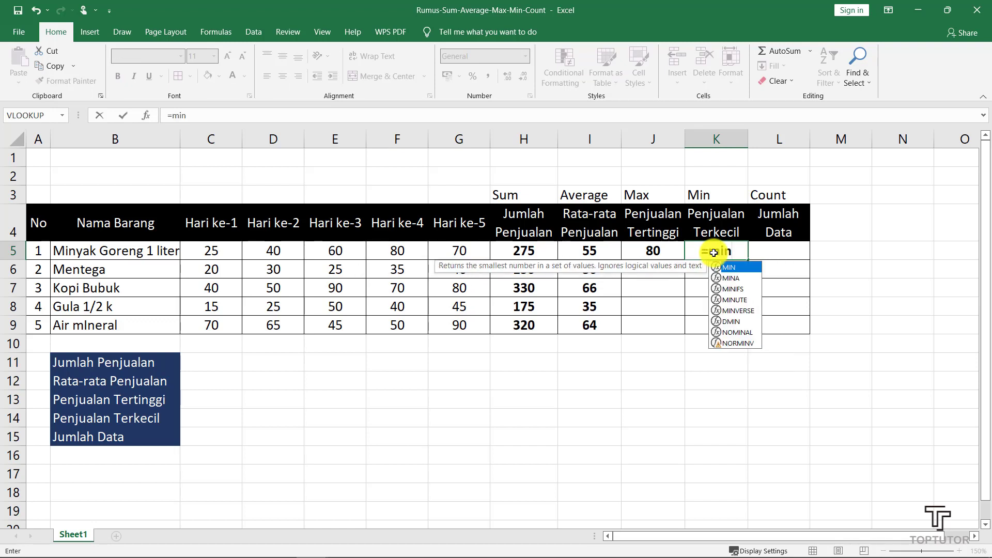
{"action": "type", "text": "("}
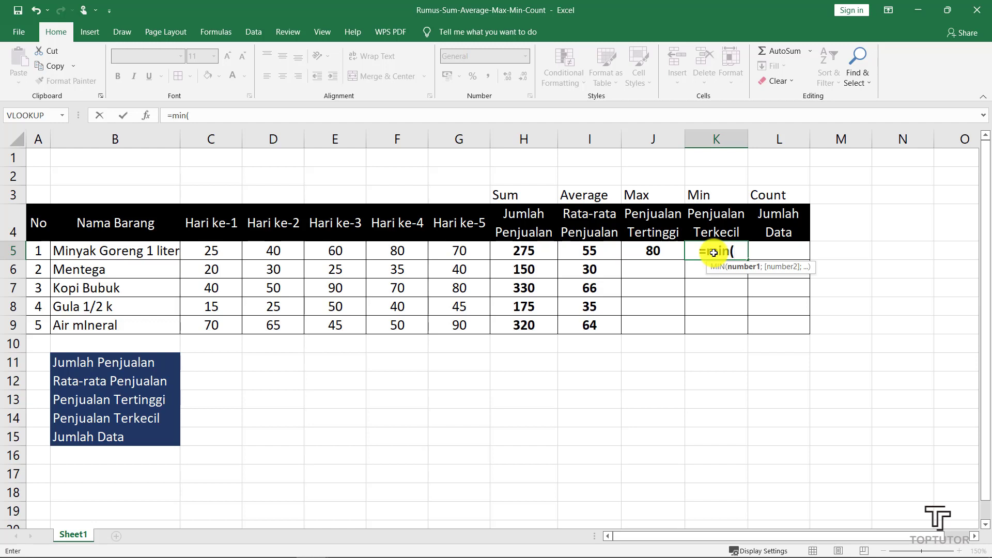
{"action": "left_click_drag", "start_coordinate": [214, 251], "coordinate": [448, 249]}
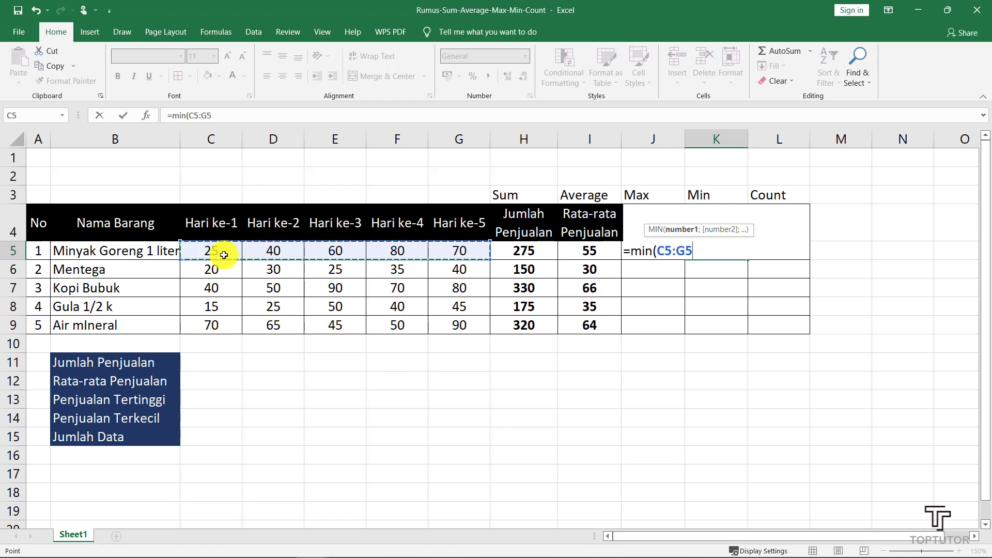
{"action": "type", "text": ")"}
{"action": "key", "text": "Return"}
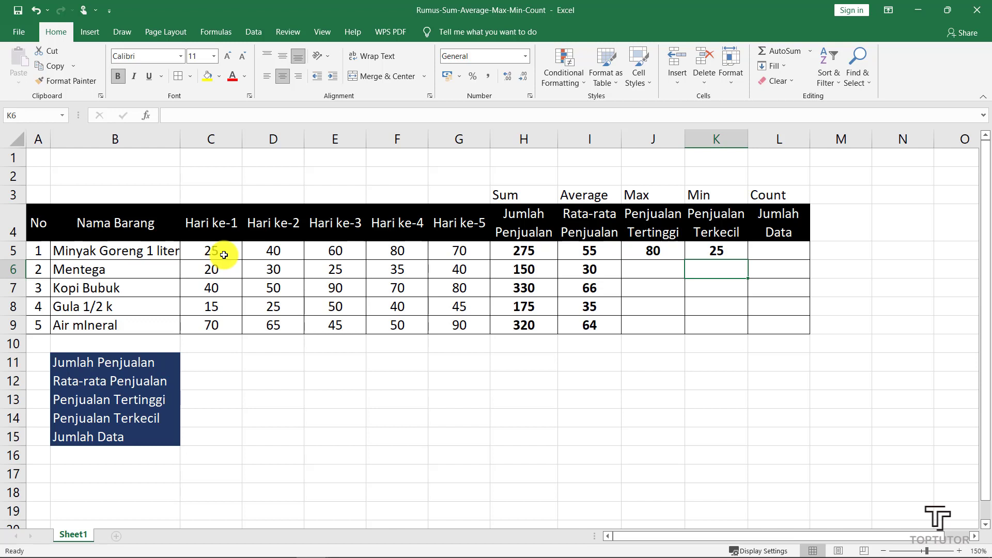
- Fill the max and min formulas from J5:K5 down to row 9 for the remaining products
{"action": "left_click", "coordinate": [648, 264]}
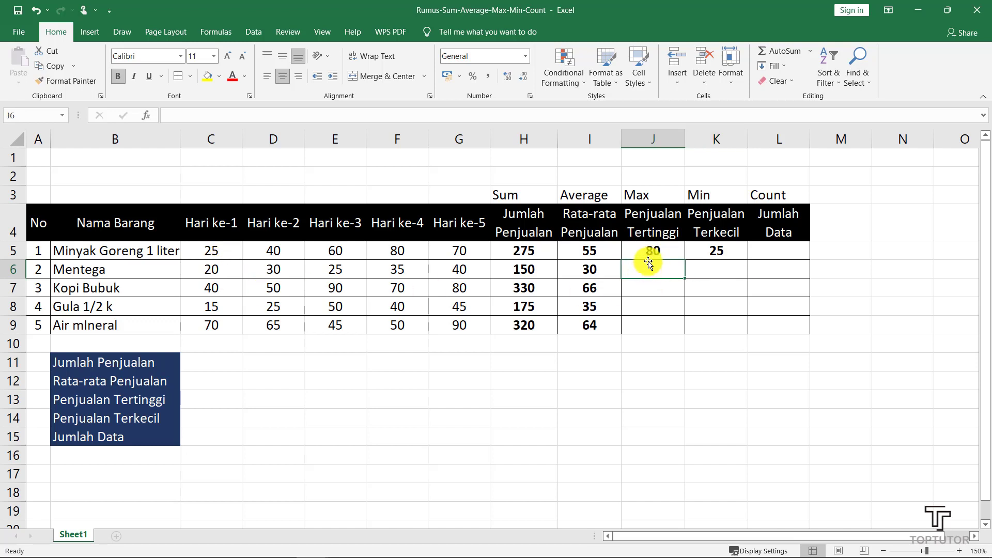
{"action": "left_click_drag", "start_coordinate": [652, 249], "coordinate": [750, 328]}
{"action": "left_click", "coordinate": [645, 271]}
{"action": "left_click", "coordinate": [658, 268]}
{"action": "left_click", "coordinate": [650, 271]}
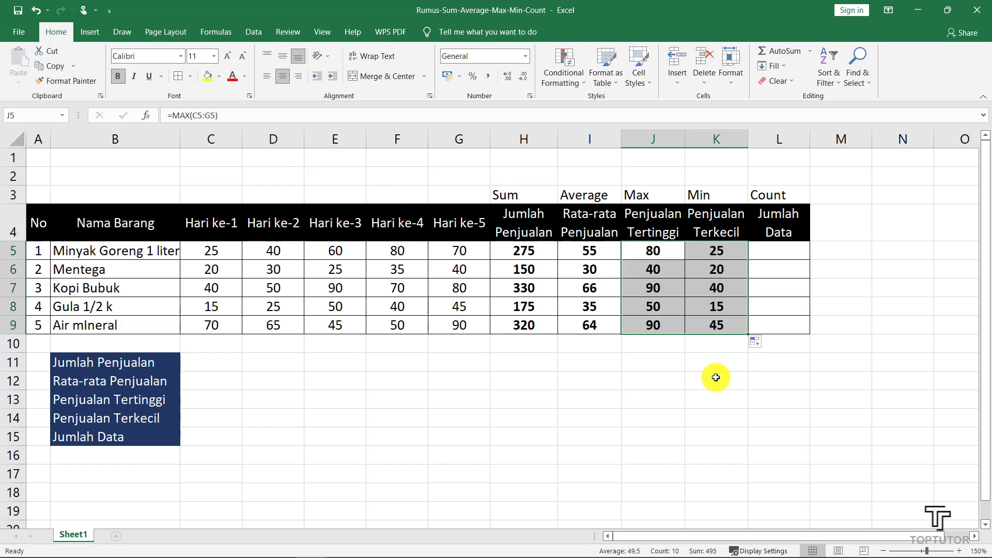
- Count the Minyak Goreng sales entries in L5 with the formula =COUNT(C5:G5)
{"action": "left_click", "coordinate": [786, 251]}
{"action": "type", "text": "="}
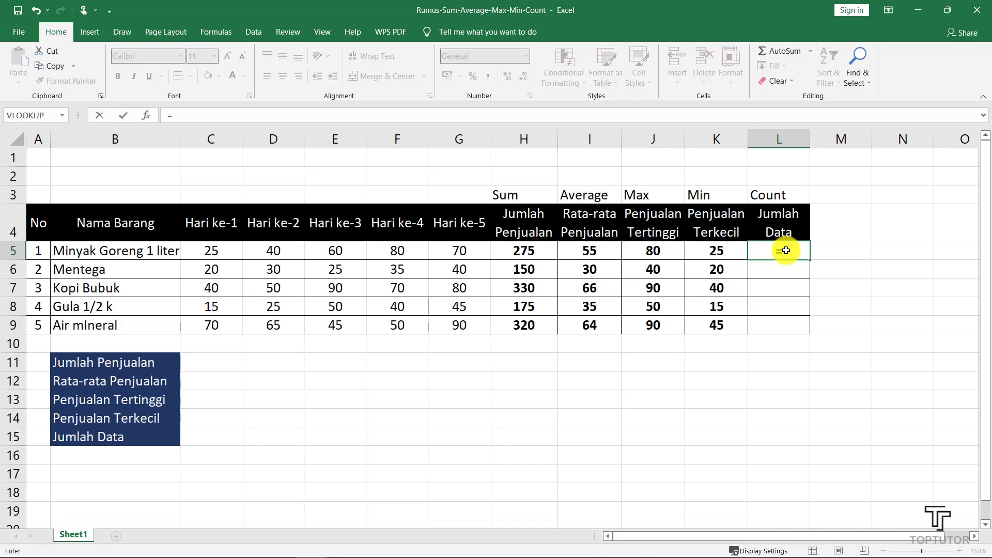
{"action": "type", "text": "count"}
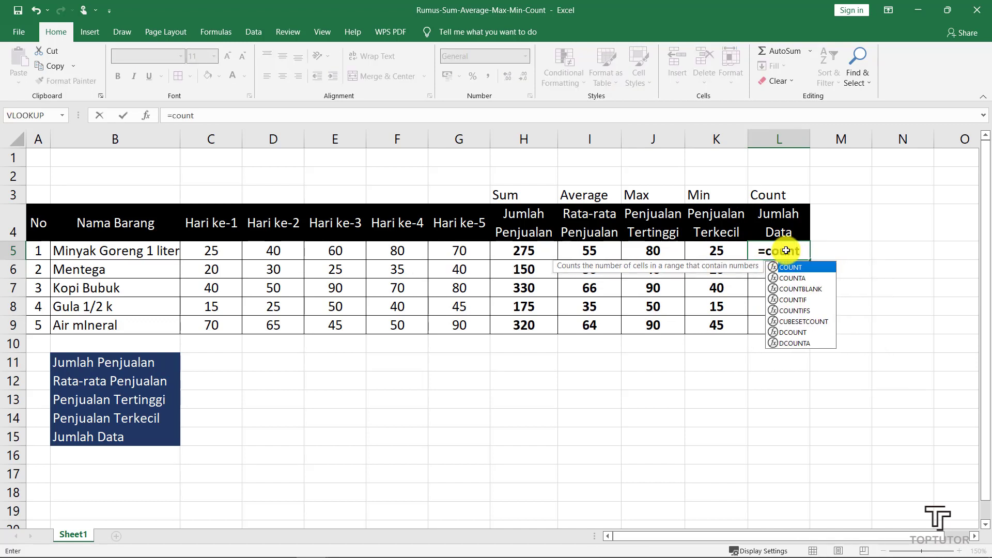
{"action": "type", "text": "("}
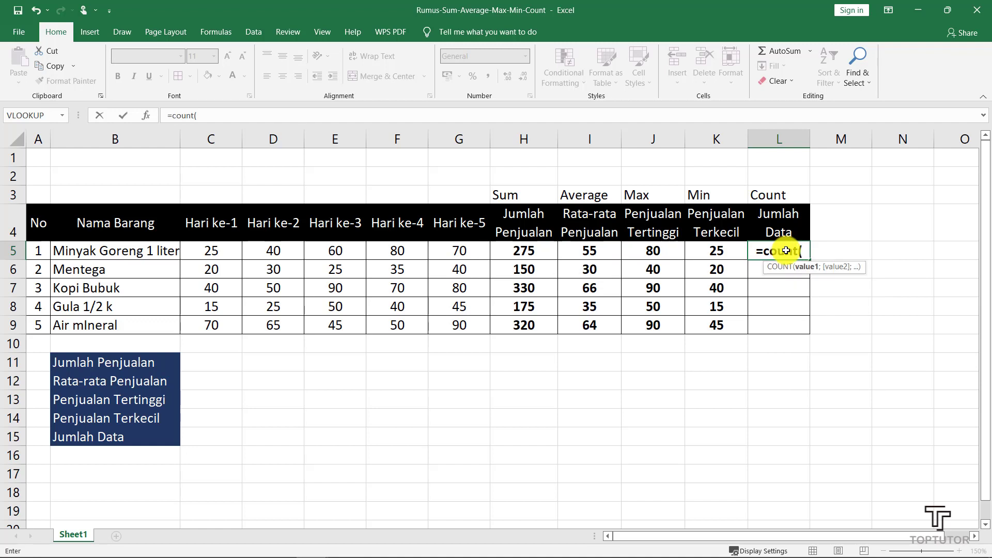
{"action": "left_click_drag", "start_coordinate": [207, 251], "coordinate": [450, 251]}
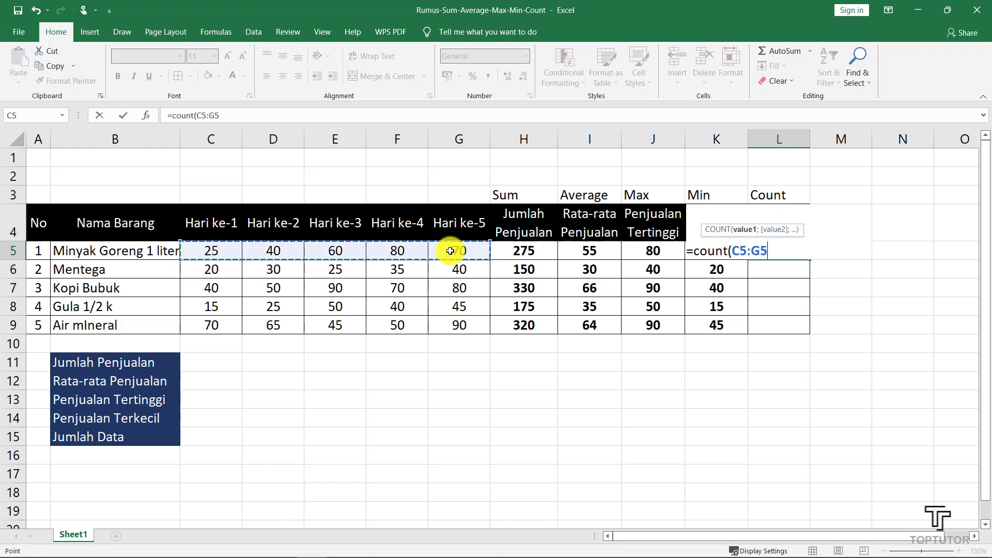
{"action": "type", "text": ")"}
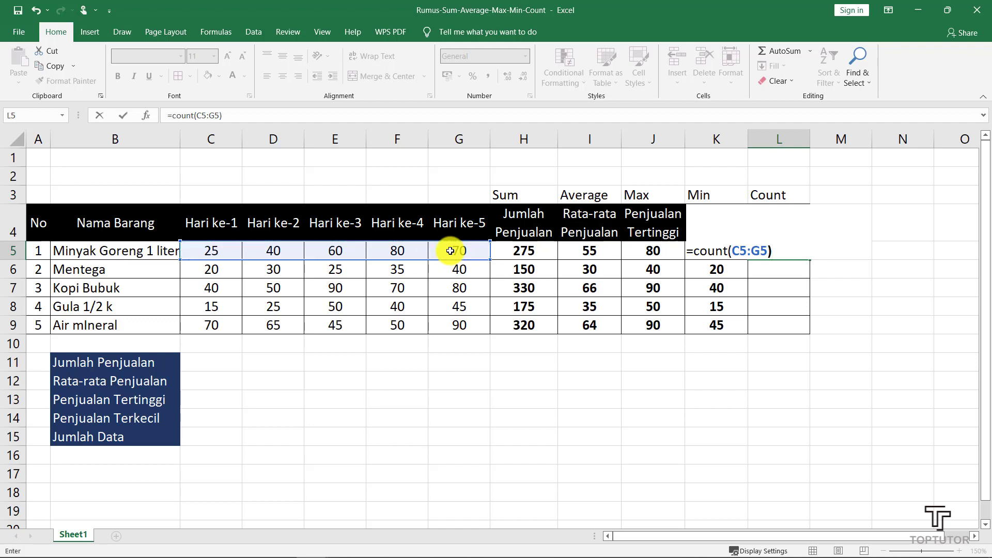
{"action": "key", "text": "Return"}
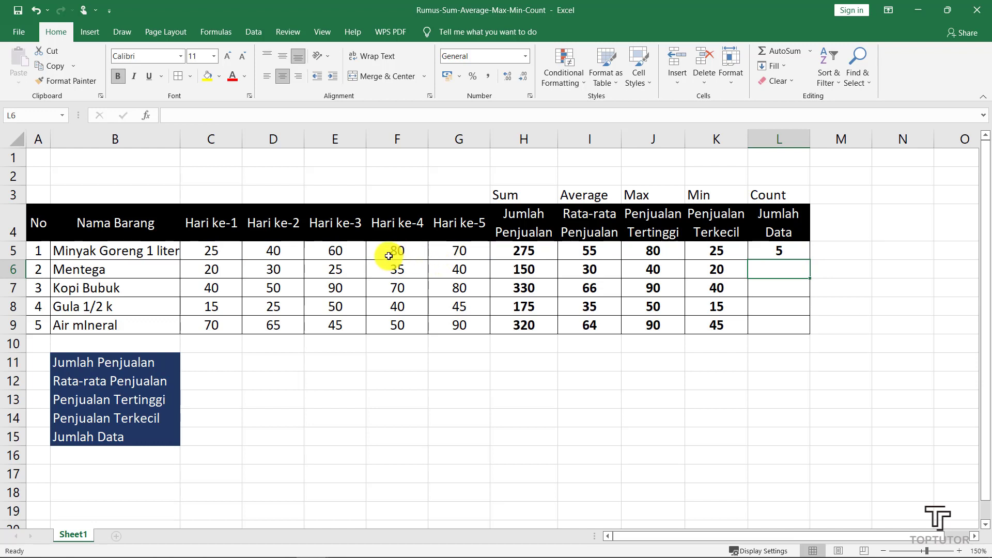
- Clear the Minyak Goreng Hari ke-5 value in G5 to test the count formula in L5, and undo the deletion
{"action": "left_click", "coordinate": [455, 251]}
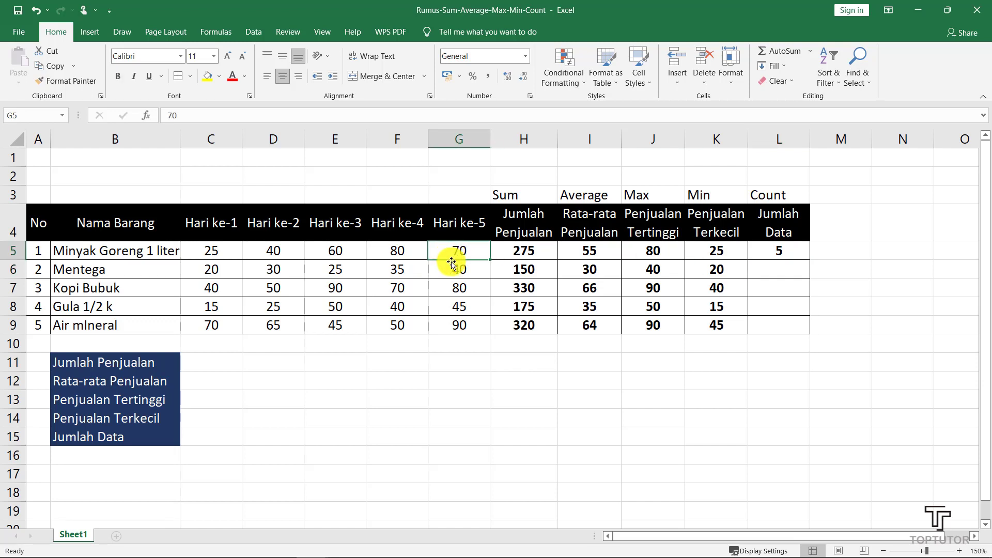
{"action": "key", "text": "Delete"}
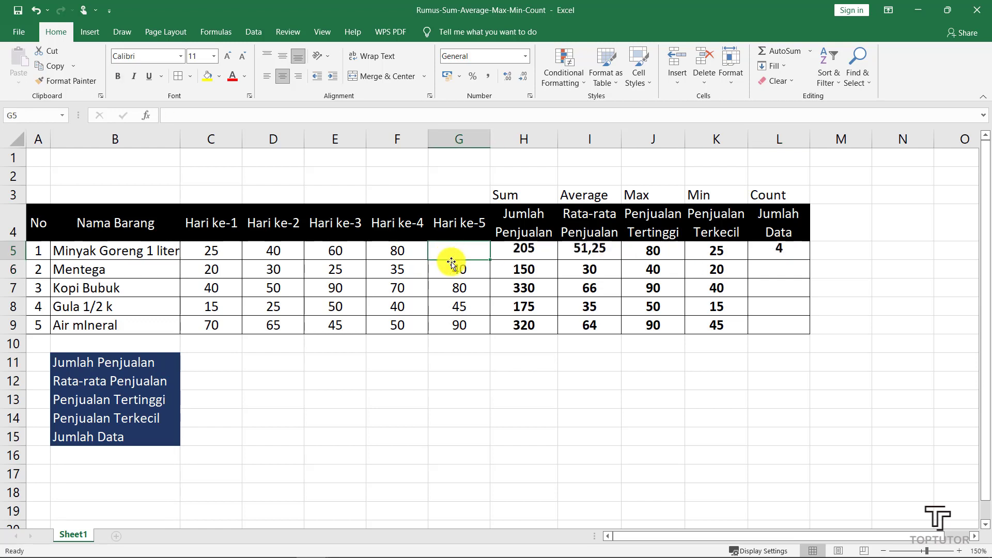
{"action": "left_click", "coordinate": [774, 250]}
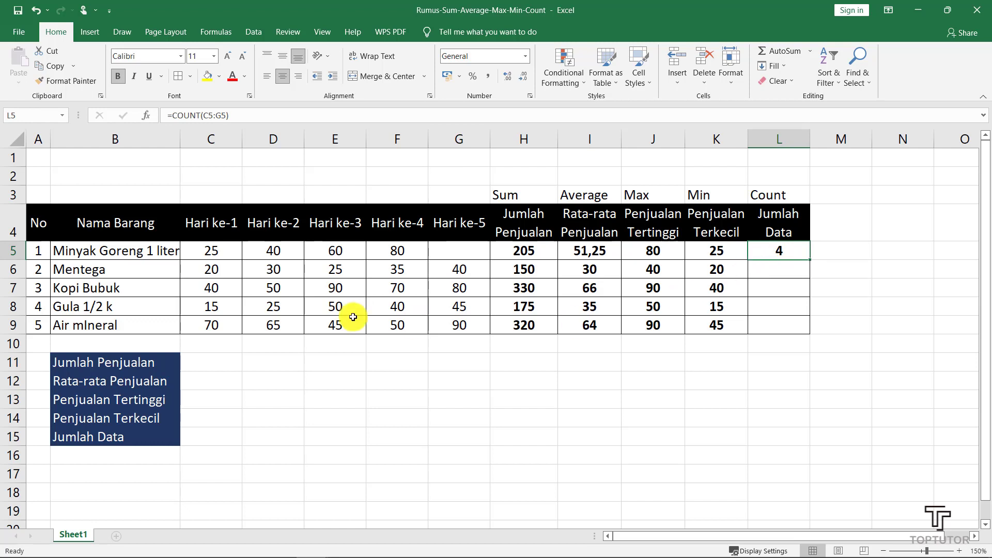
{"action": "left_click", "coordinate": [35, 10]}
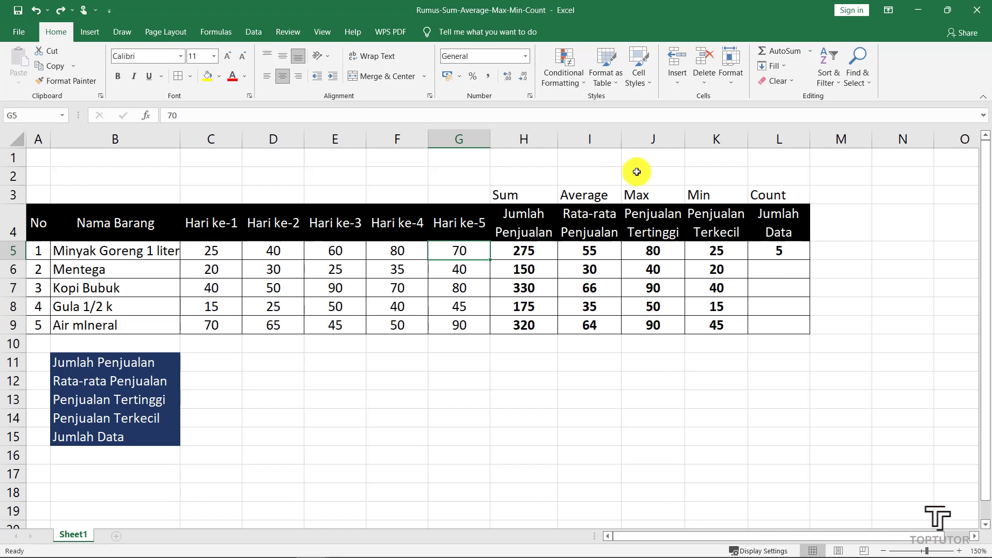
- Fill the count formula from L5 down to L9 for the remaining products
{"action": "left_click", "coordinate": [808, 253]}
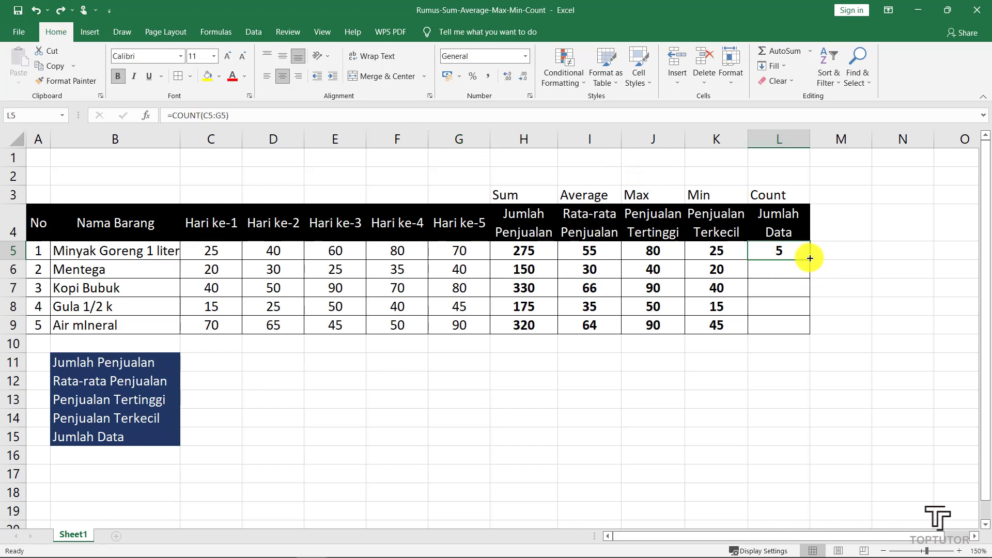
{"action": "left_click_drag", "start_coordinate": [808, 265], "coordinate": [814, 331]}
{"action": "left_click", "coordinate": [812, 250]}
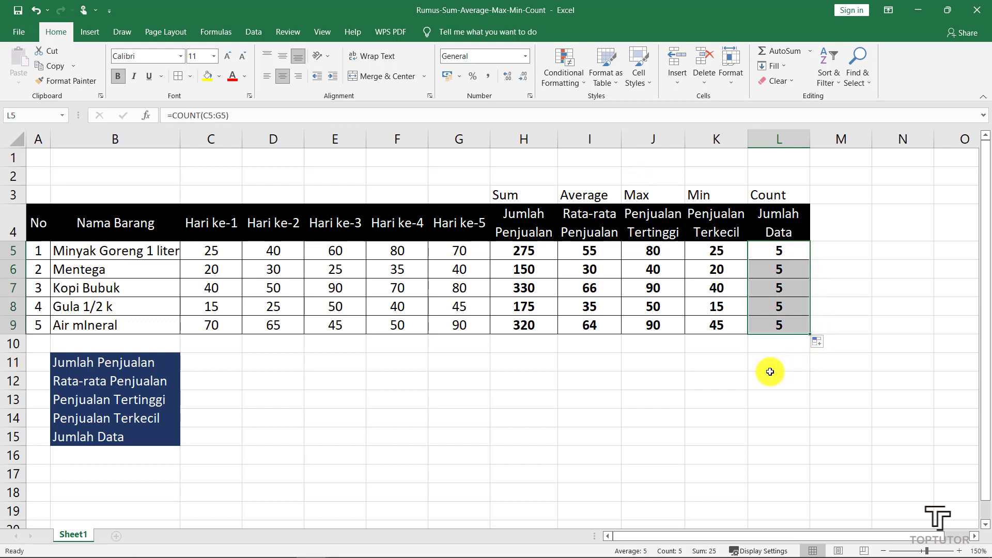
{"action": "left_click", "coordinate": [743, 373]}
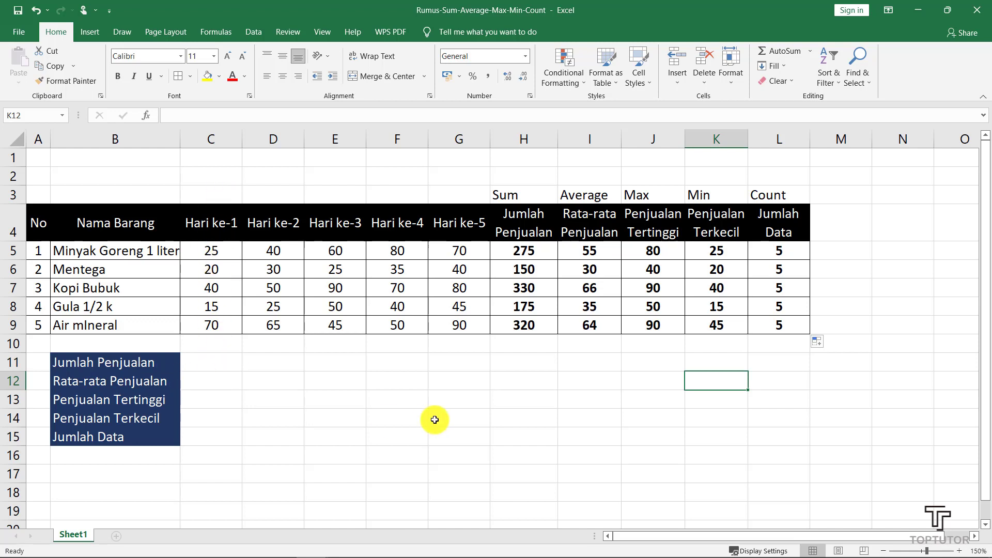
- Move the block of blue summary labels up one row so it occupies B10:B14 directly below the table
{"action": "left_click", "coordinate": [495, 428]}
{"action": "left_click", "coordinate": [117, 366]}
{"action": "left_click_drag", "start_coordinate": [116, 366], "coordinate": [136, 423]}
{"action": "left_click", "coordinate": [291, 423]}
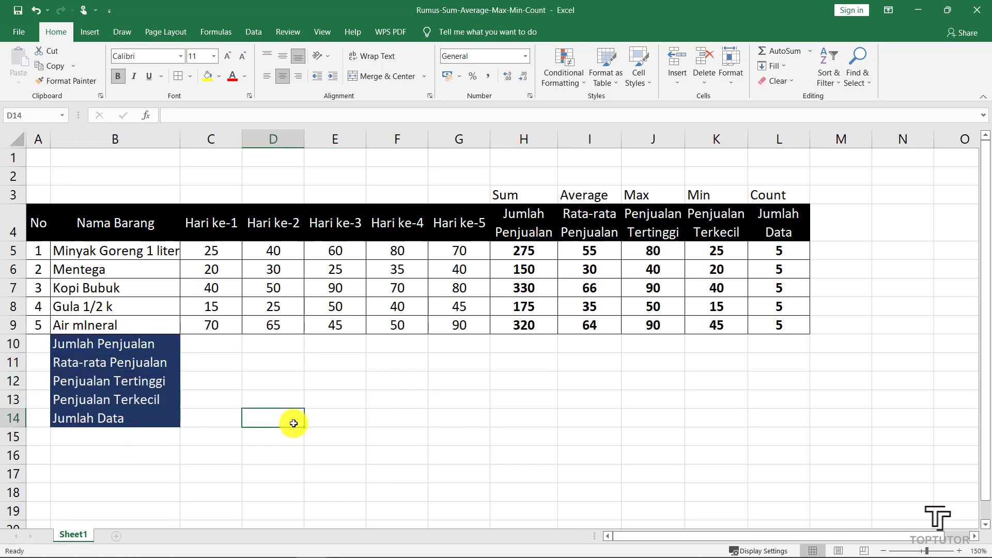
{"action": "left_click", "coordinate": [197, 343]}
{"action": "left_click", "coordinate": [410, 405]}
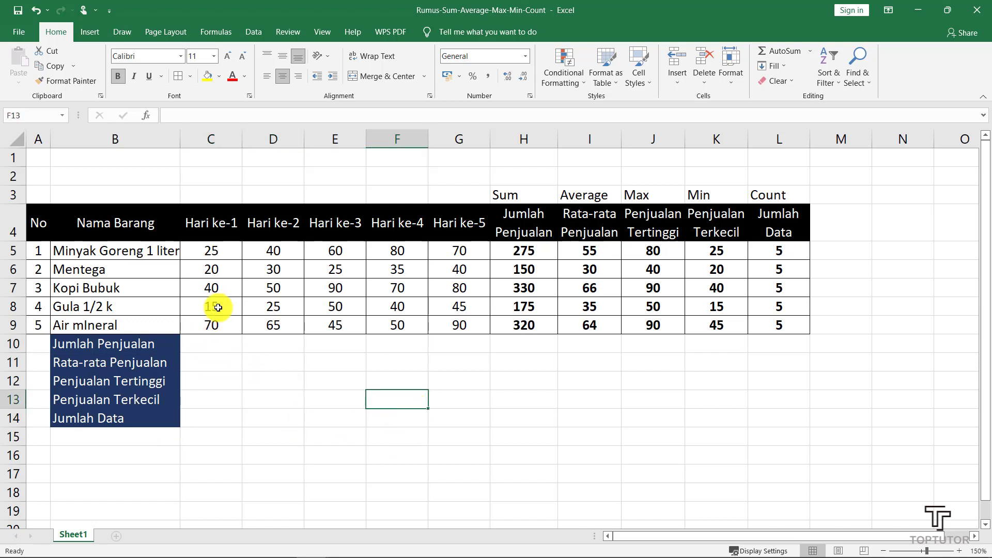
- Total the Hari ke-1 sales of C5:C9 in C10 with AutoSum
{"action": "left_click_drag", "start_coordinate": [219, 248], "coordinate": [223, 322]}
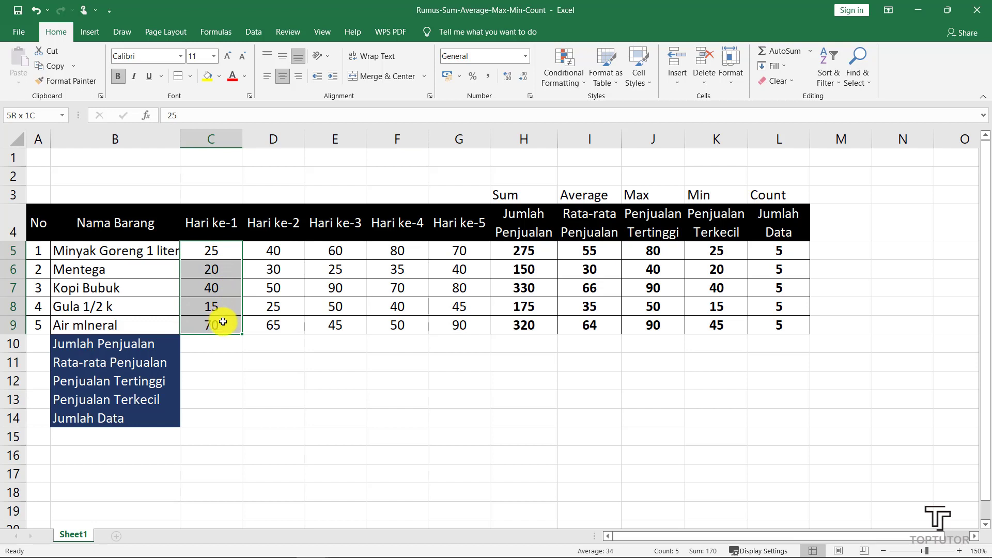
{"action": "left_click", "coordinate": [226, 354]}
{"action": "left_click", "coordinate": [216, 249]}
{"action": "left_click_drag", "start_coordinate": [214, 272], "coordinate": [210, 325]}
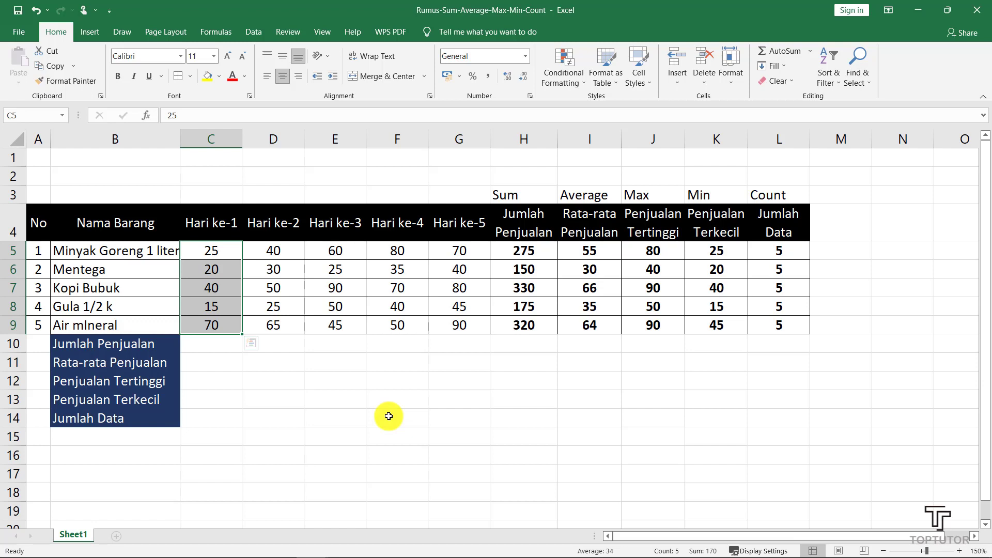
{"action": "key", "text": "alt"}
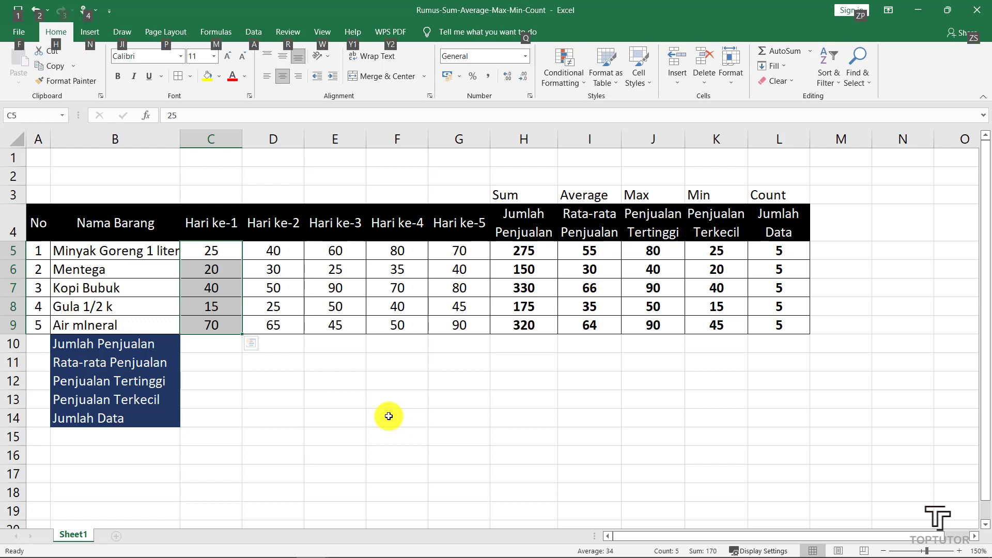
{"action": "key", "text": "alt+equal"}
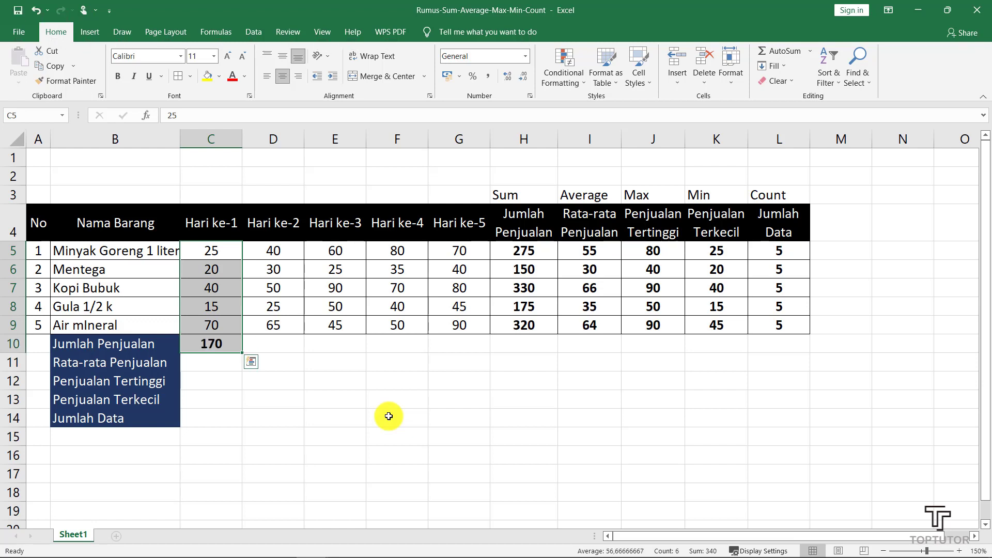
{"action": "left_click", "coordinate": [358, 377]}
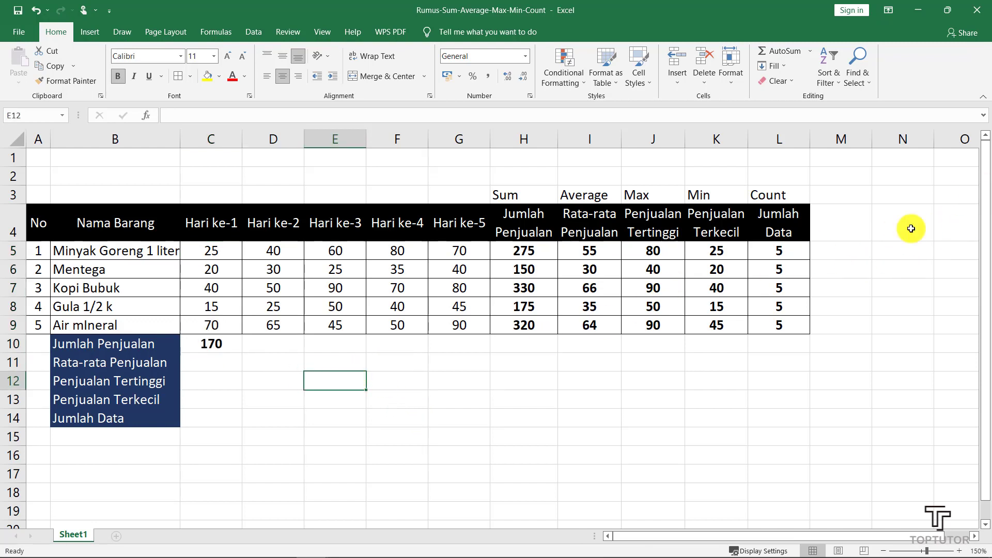
- Try filling the sum formula from C10 down to C14, and clear the filled cells C11:C14
{"action": "left_click", "coordinate": [206, 343]}
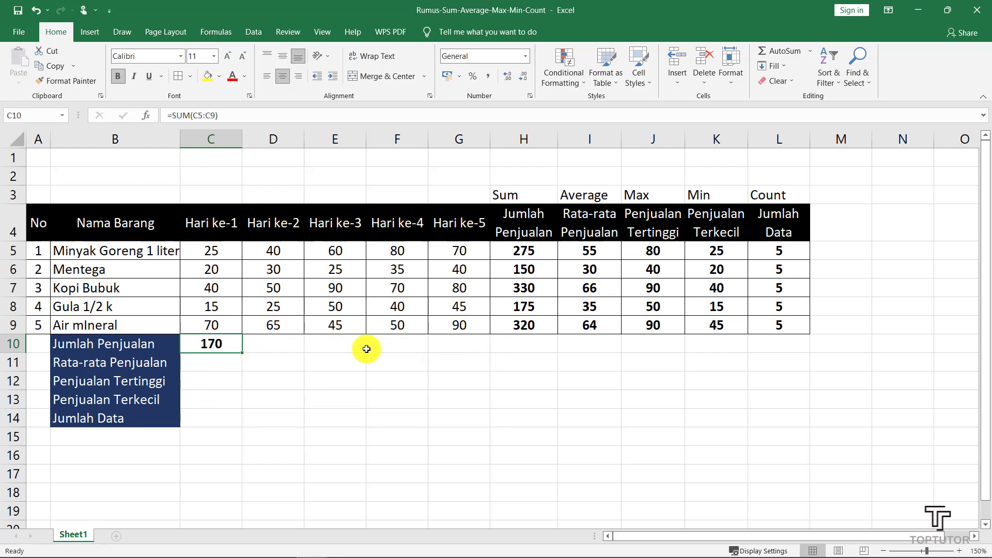
{"action": "double_click", "coordinate": [241, 353]}
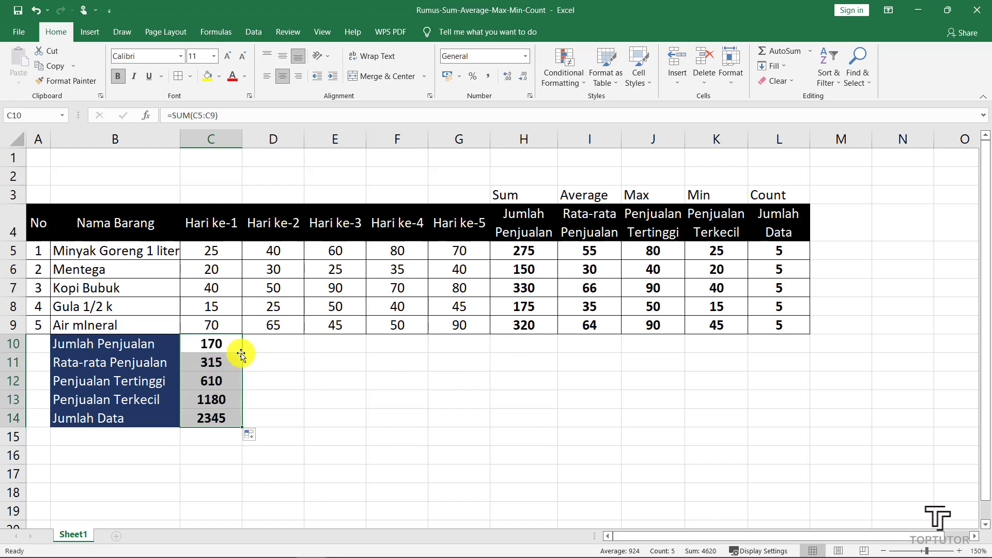
{"action": "left_click", "coordinate": [261, 375]}
{"action": "left_click_drag", "start_coordinate": [217, 364], "coordinate": [226, 412]}
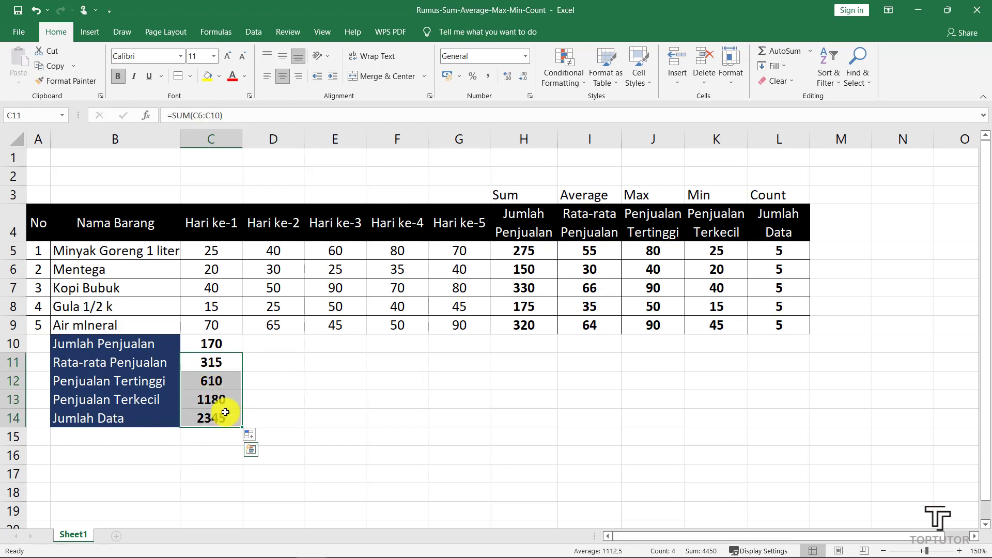
{"action": "key", "text": "Delete"}
{"action": "left_click", "coordinate": [274, 383]}
- Fill the sum formula from C10 across to G10 for the other days and check the formula in D10
{"action": "left_click", "coordinate": [224, 342]}
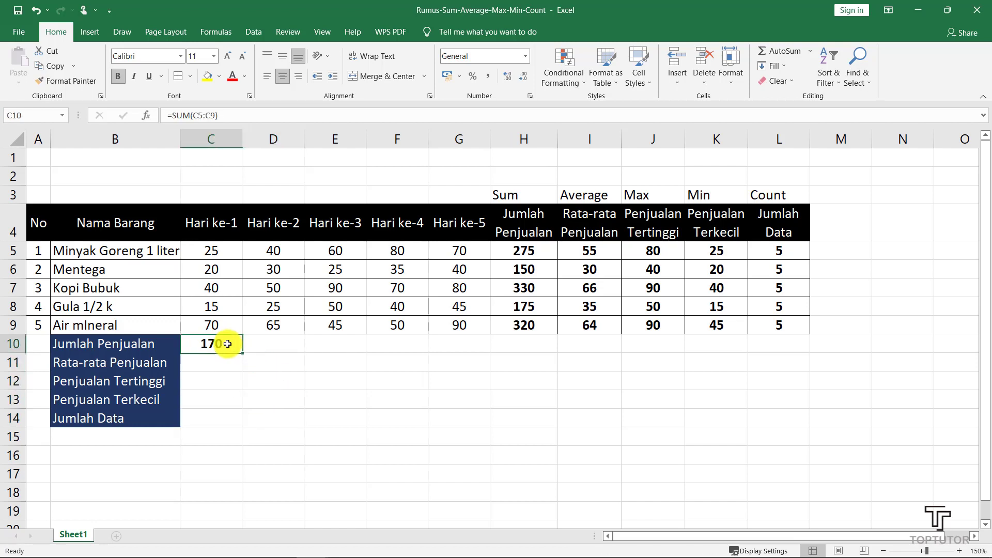
{"action": "left_click_drag", "start_coordinate": [244, 355], "coordinate": [472, 346]}
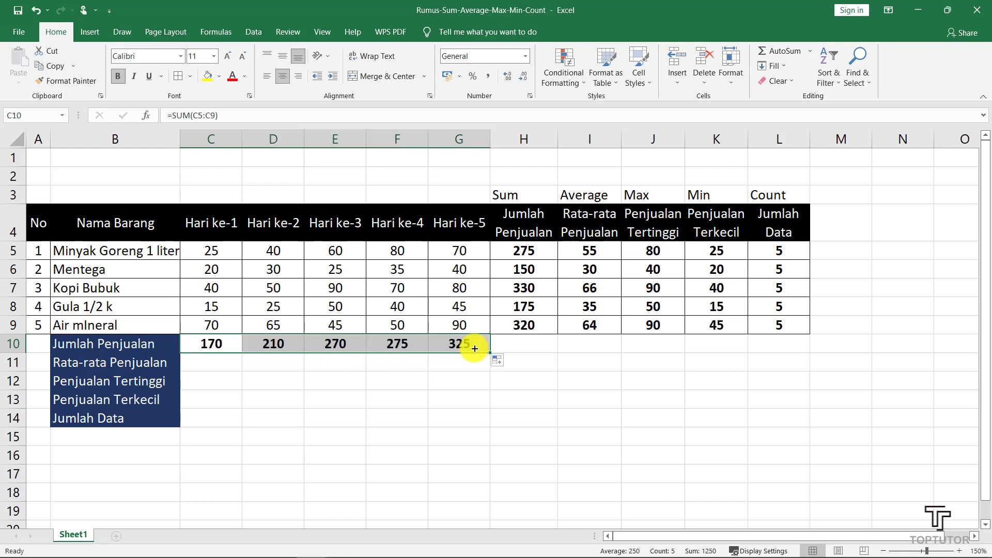
{"action": "left_click", "coordinate": [263, 365]}
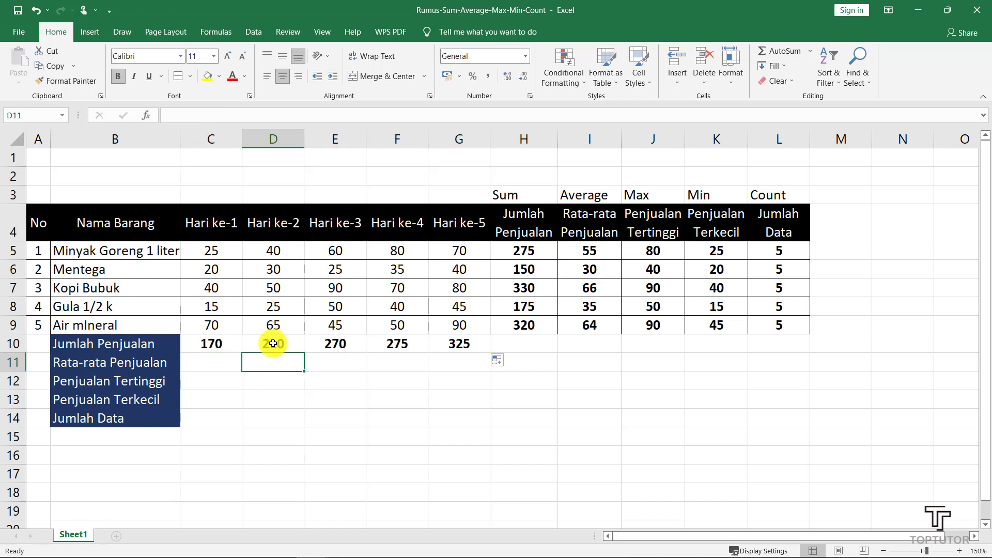
{"action": "left_click", "coordinate": [273, 344]}
{"action": "double_click", "coordinate": [273, 344]}
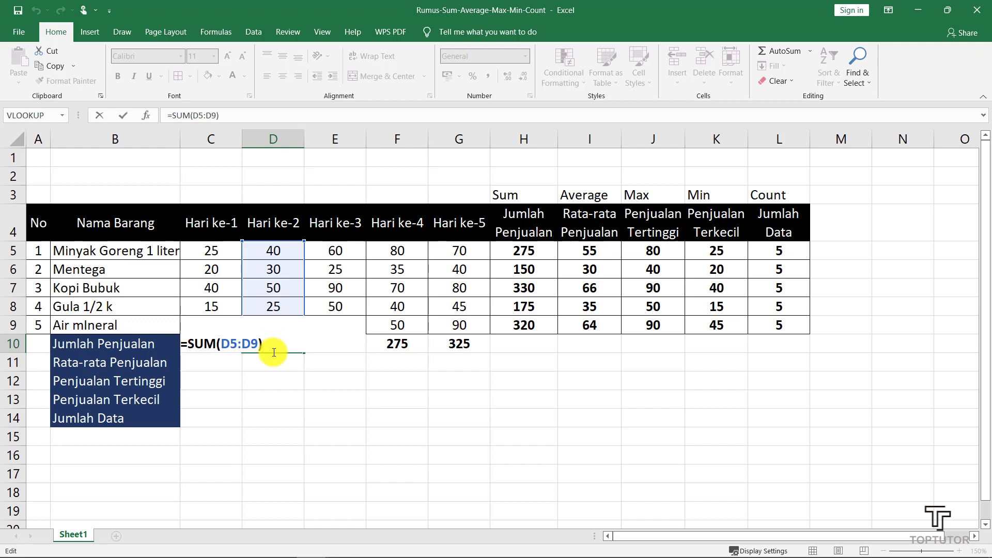
- Close the D10 sum formula and check the Hari ke-2 sales range D5:D9 that it adds up
{"action": "key", "text": "Return"}
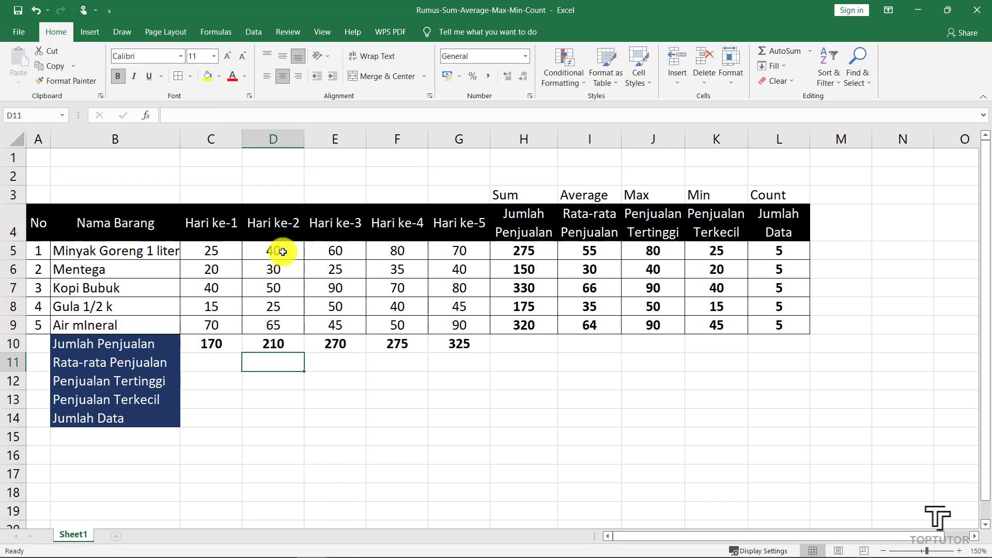
{"action": "left_click_drag", "start_coordinate": [277, 250], "coordinate": [291, 319]}
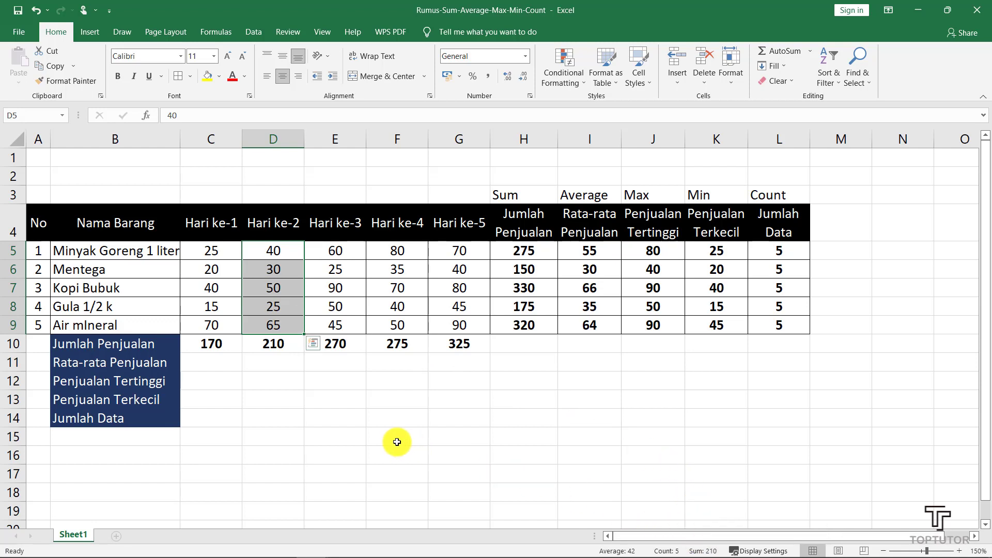
{"action": "left_click", "coordinate": [383, 382]}
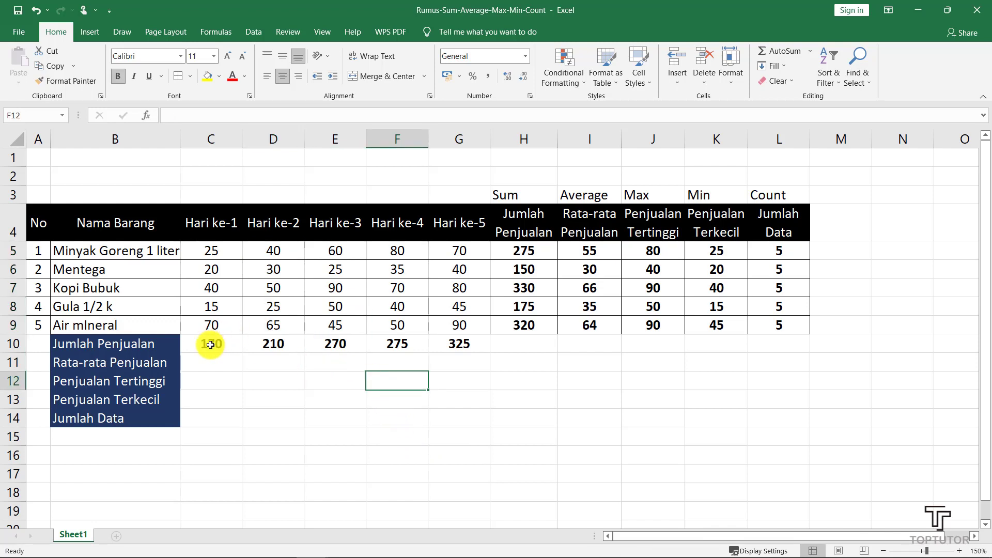
- Enter =average(C5:C9) in C11 to calculate the average sales of Hari ke-1
{"action": "left_click", "coordinate": [208, 363]}
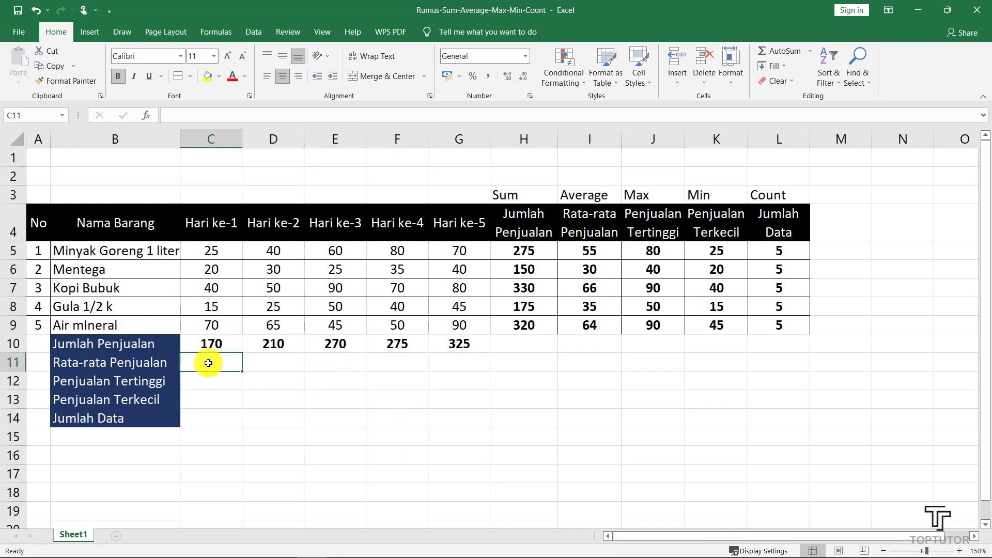
{"action": "type", "text": "=average"}
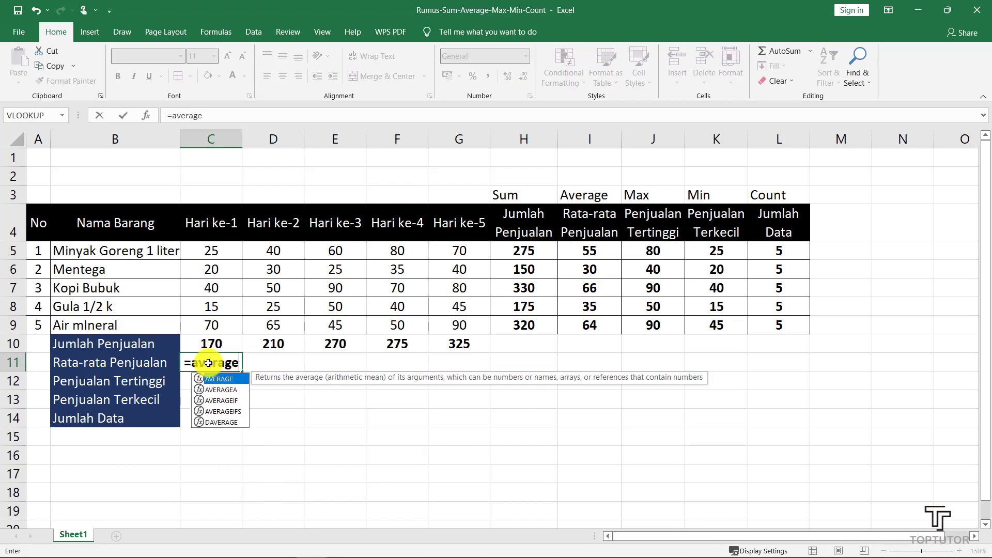
{"action": "type", "text": "("}
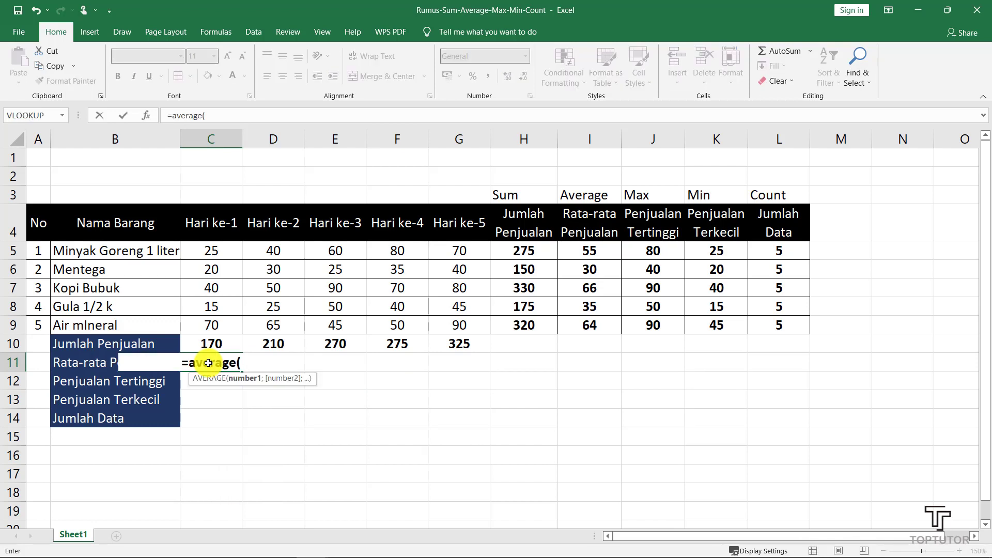
{"action": "left_click", "coordinate": [223, 249]}
{"action": "left_click_drag", "start_coordinate": [223, 250], "coordinate": [227, 325]}
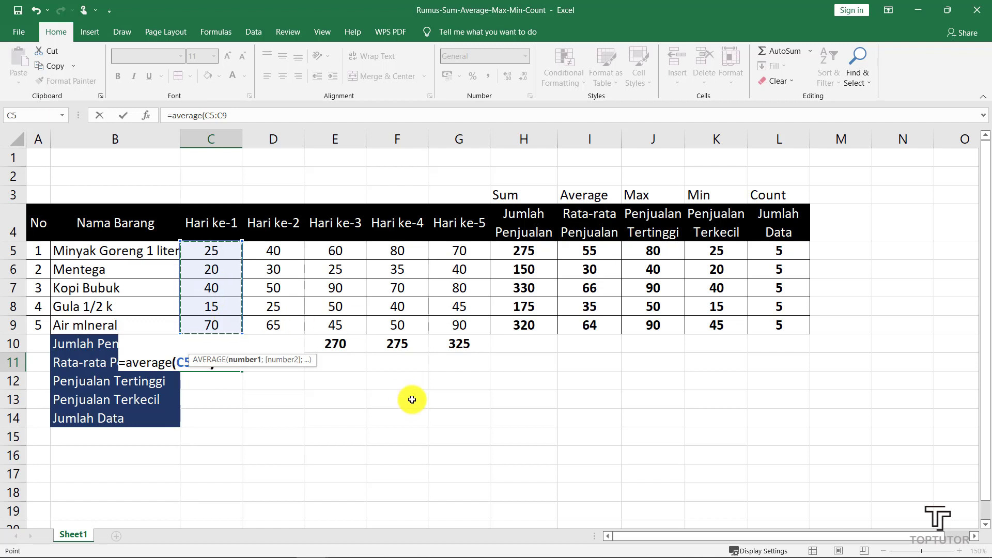
{"action": "type", "text": ")"}
{"action": "key", "text": "Return"}
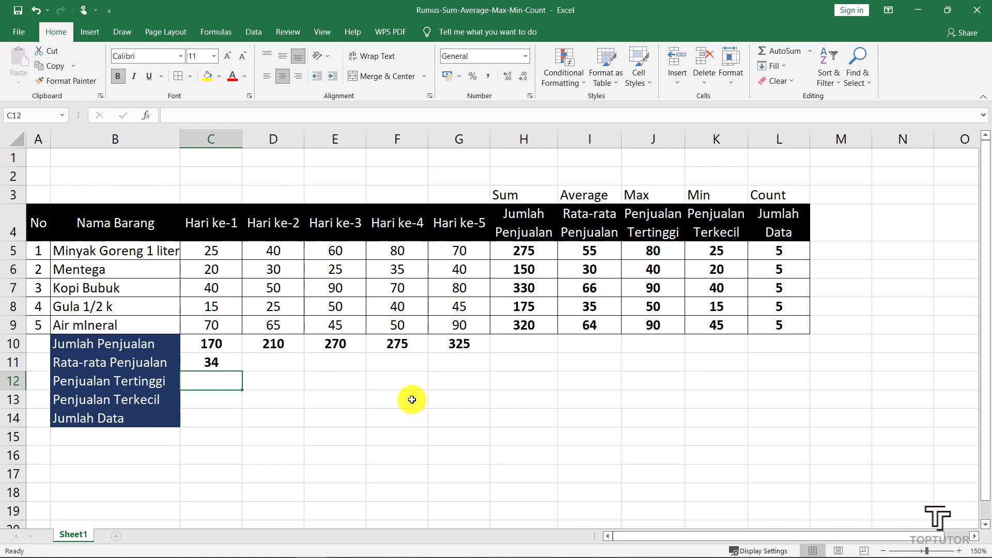
- Enter =max(C5:C9) in C12 to find the highest sales of Hari ke-1
{"action": "type", "text": "="}
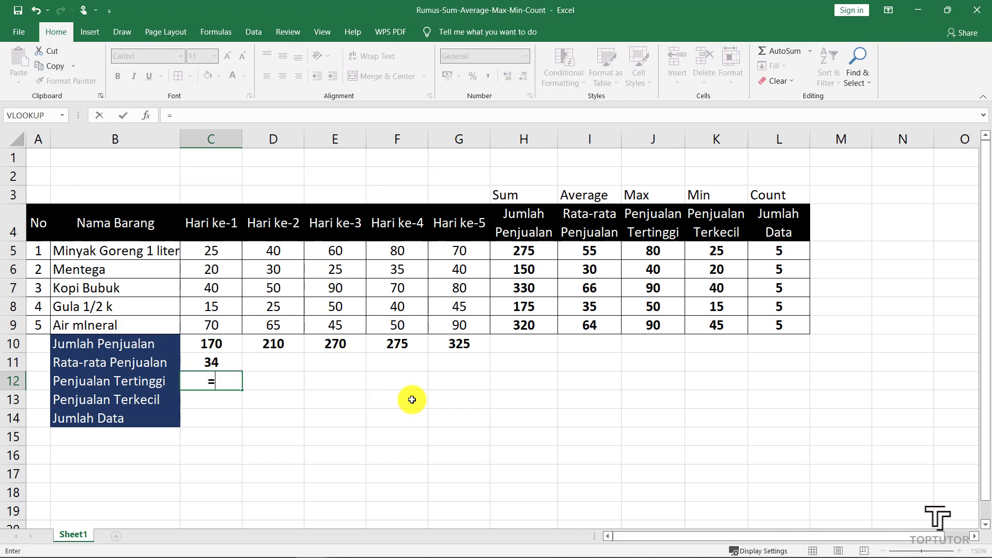
{"action": "type", "text": "max("}
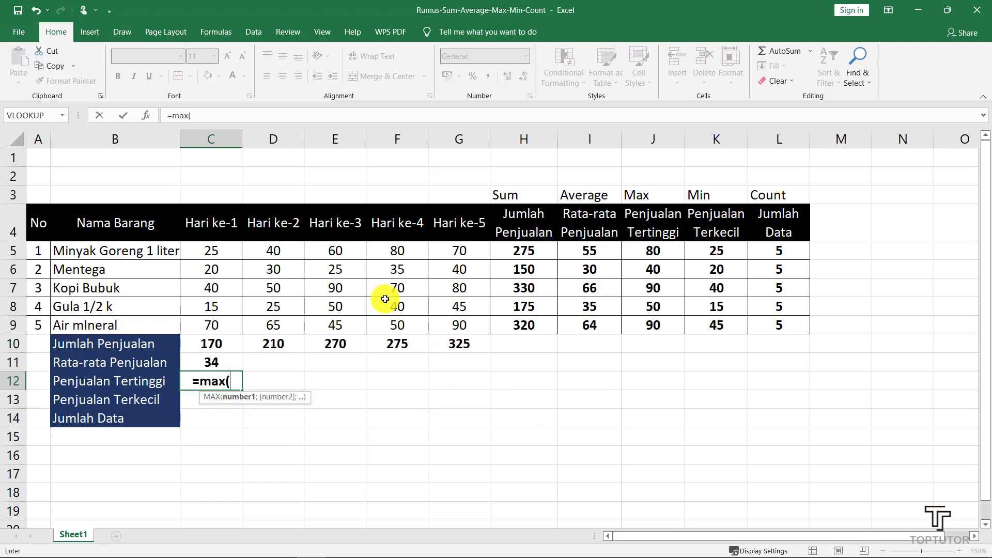
{"action": "left_click_drag", "start_coordinate": [210, 250], "coordinate": [205, 323]}
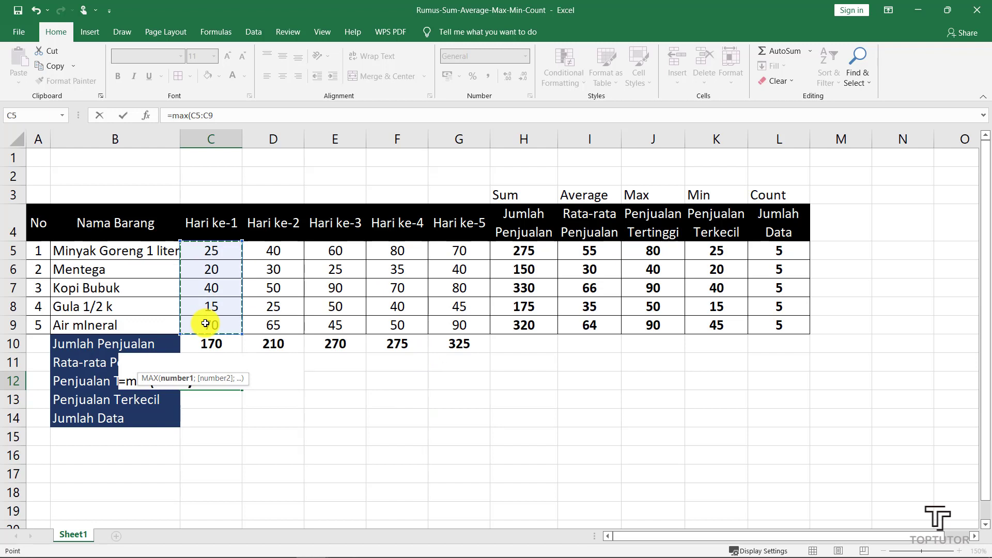
{"action": "type", "text": ")"}
{"action": "key", "text": "Return"}
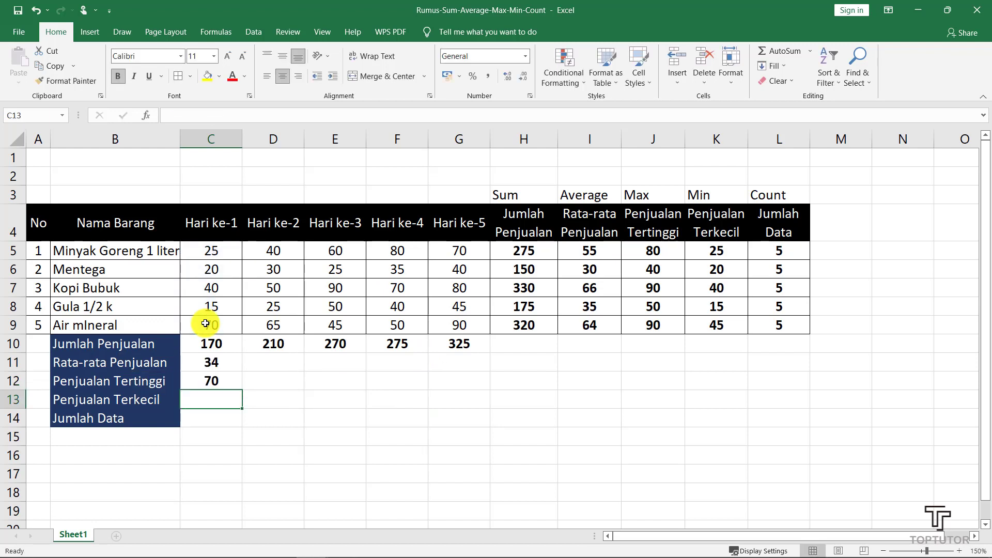
- Enter =min(C5:C9) in C13 to find the lowest sales of Hari ke-1
{"action": "type", "text": "=mi"}
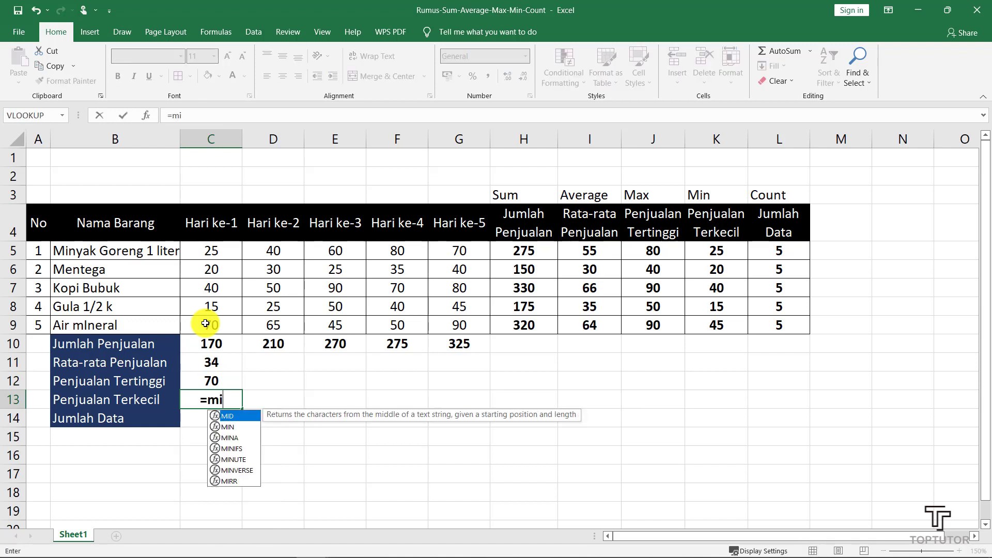
{"action": "type", "text": "n("}
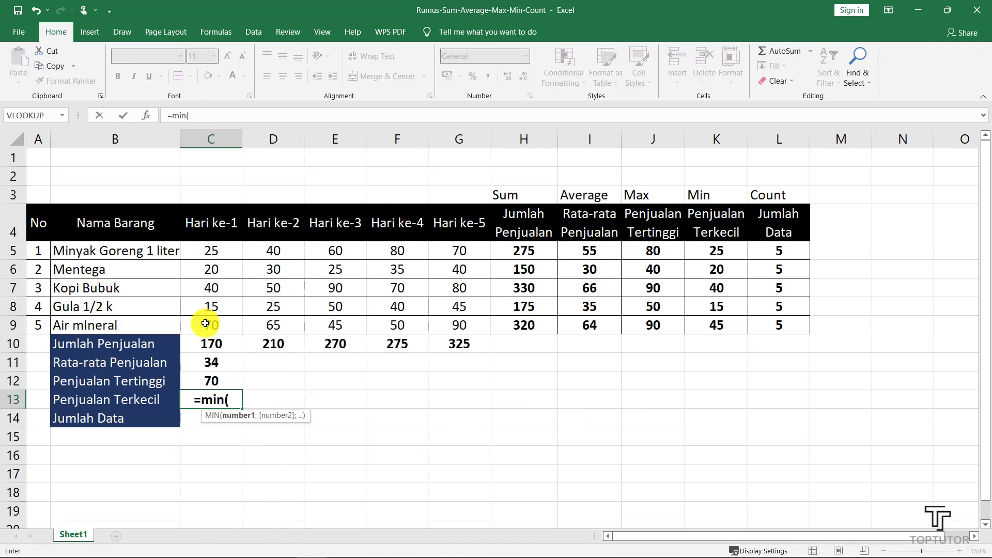
{"action": "left_click_drag", "start_coordinate": [210, 253], "coordinate": [219, 325]}
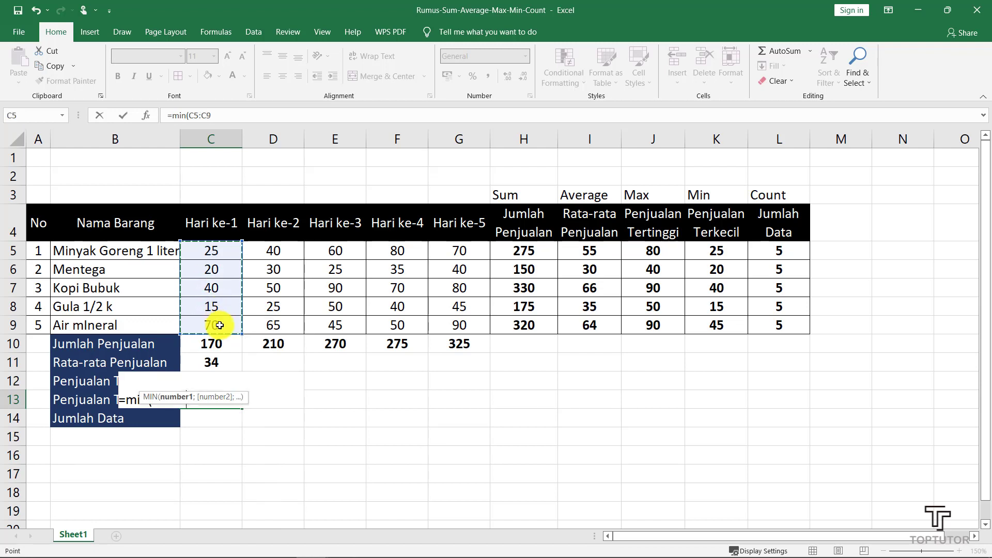
{"action": "type", "text": ")"}
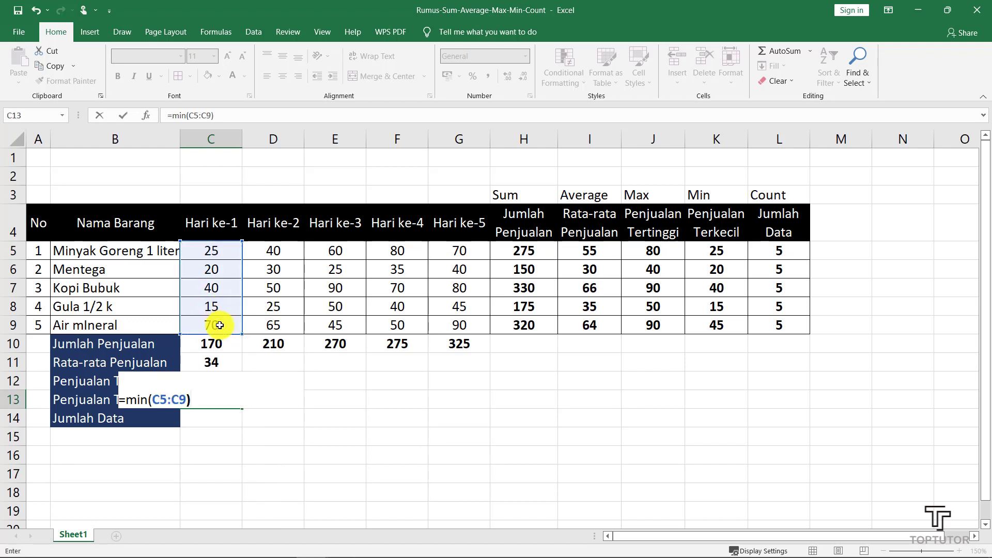
{"action": "key", "text": "Return"}
- Enter =count(C5:C9) in C14 to count the sales entries of Hari ke-1
{"action": "type", "text": "="}
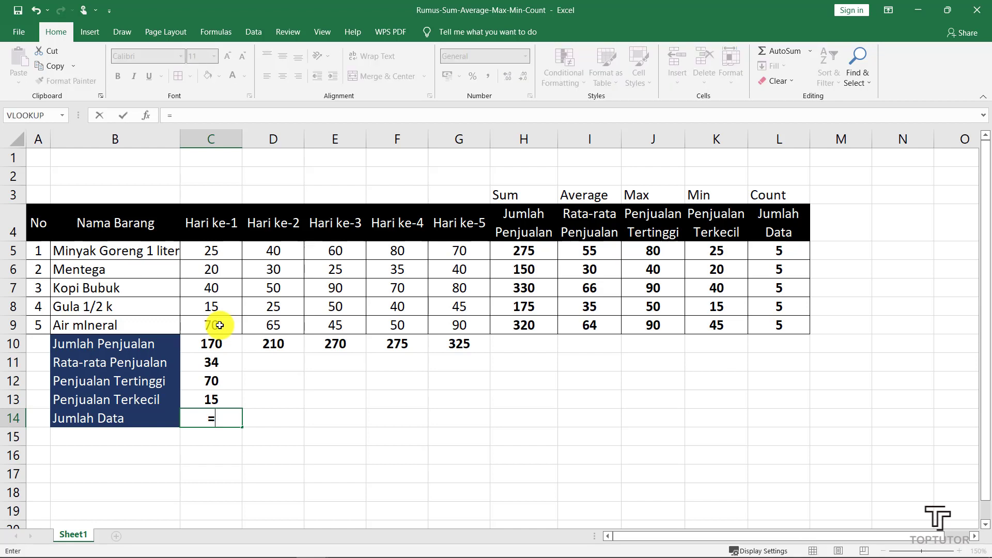
{"action": "type", "text": "coun"}
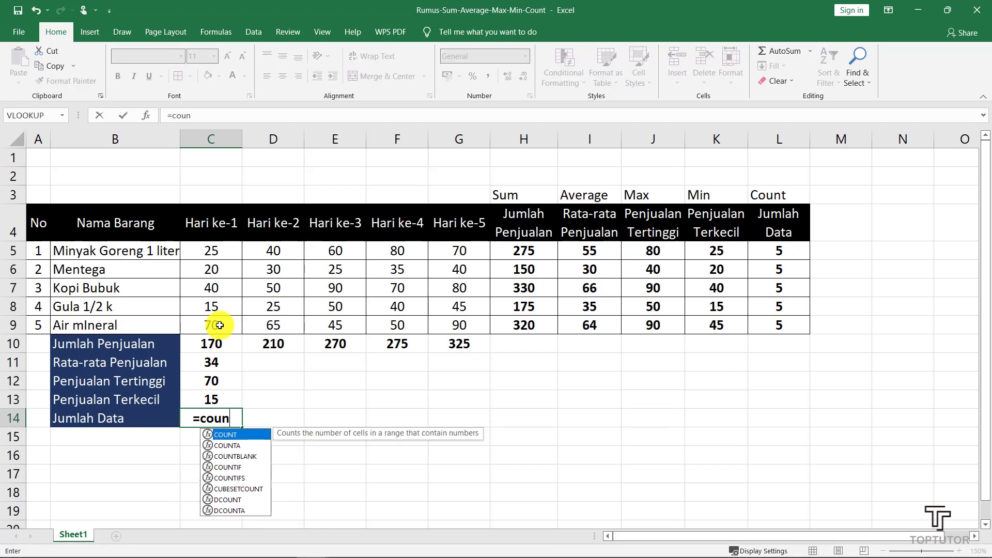
{"action": "type", "text": "t("}
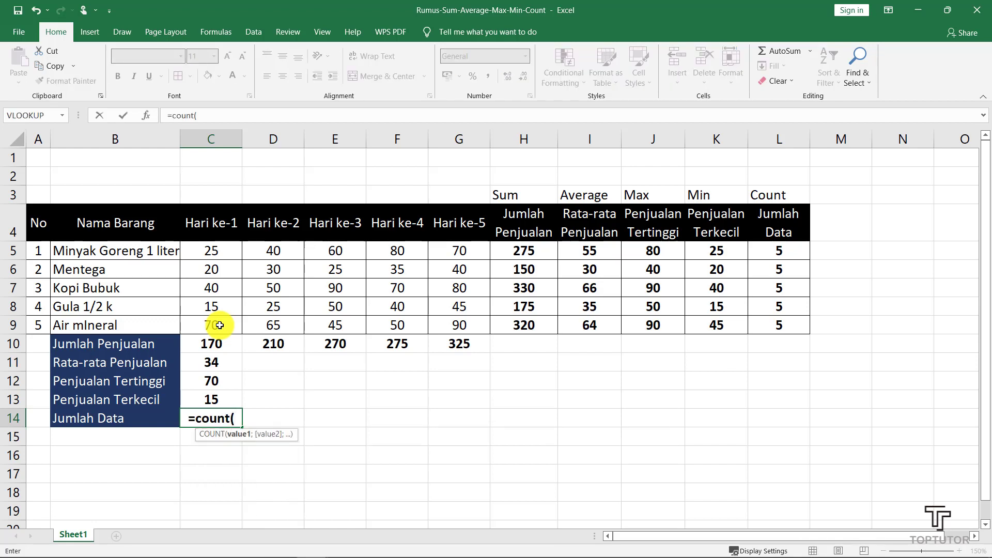
{"action": "left_click_drag", "start_coordinate": [211, 252], "coordinate": [209, 329]}
{"action": "type", "text": ")"}
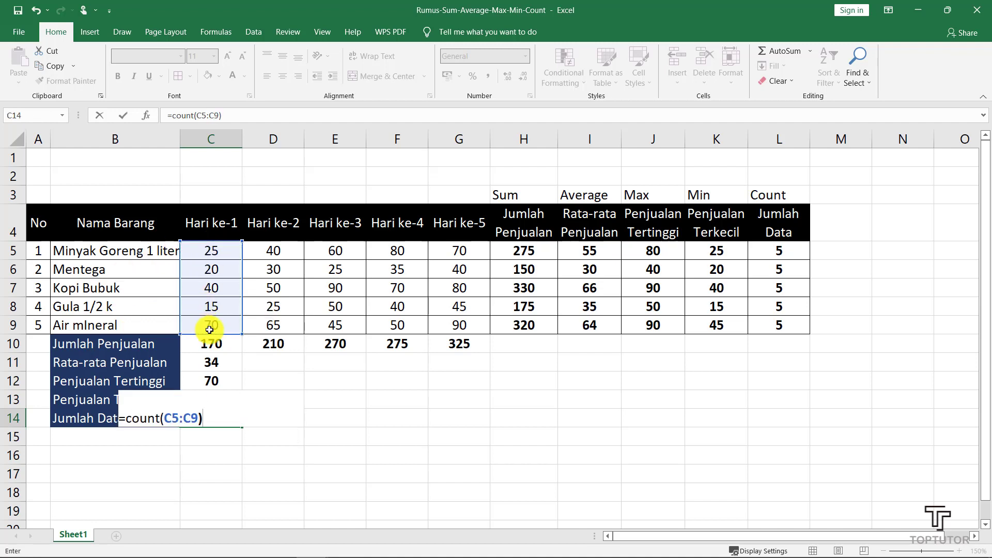
{"action": "key", "text": "Return"}
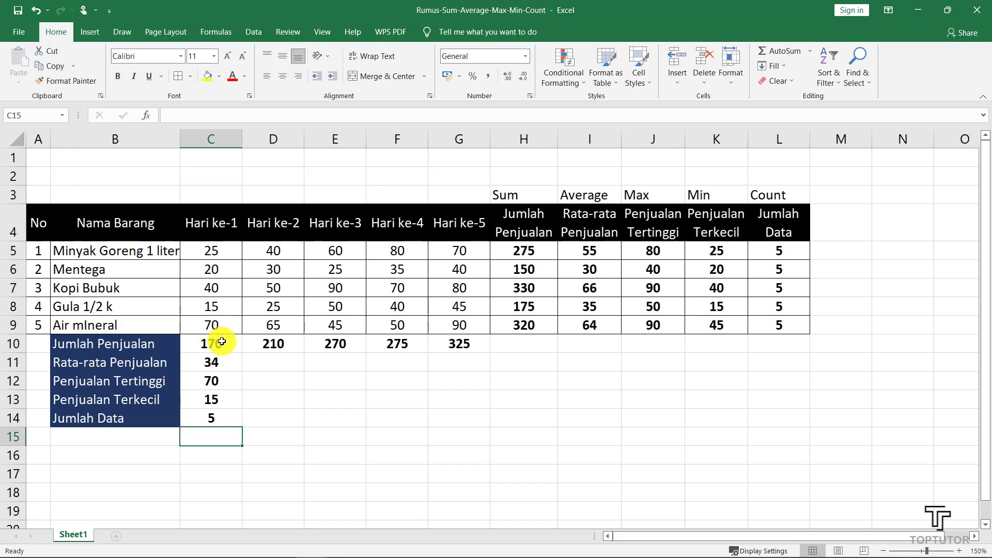
- Fill the average formula in C11 and the maximum formula in C12 across to column G for the other days
{"action": "left_click_drag", "start_coordinate": [265, 365], "coordinate": [471, 417]}
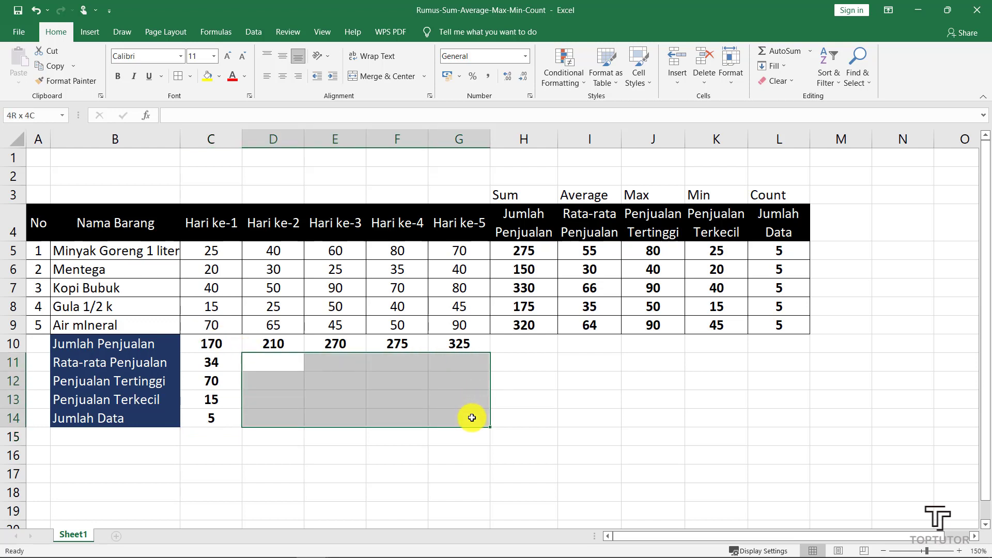
{"action": "left_click", "coordinate": [336, 455]}
{"action": "left_click", "coordinate": [221, 365]}
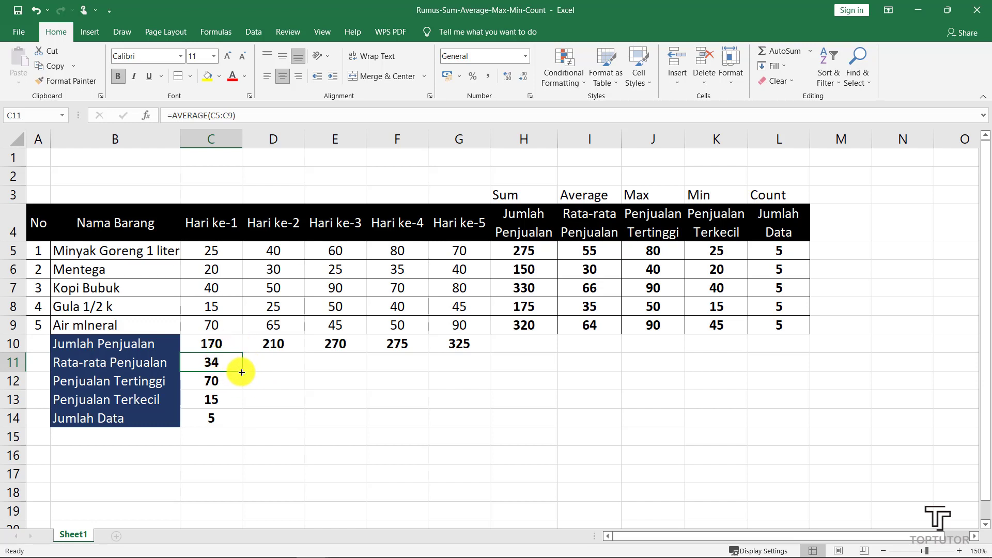
{"action": "left_click_drag", "start_coordinate": [242, 372], "coordinate": [452, 382]}
{"action": "left_click", "coordinate": [219, 381]}
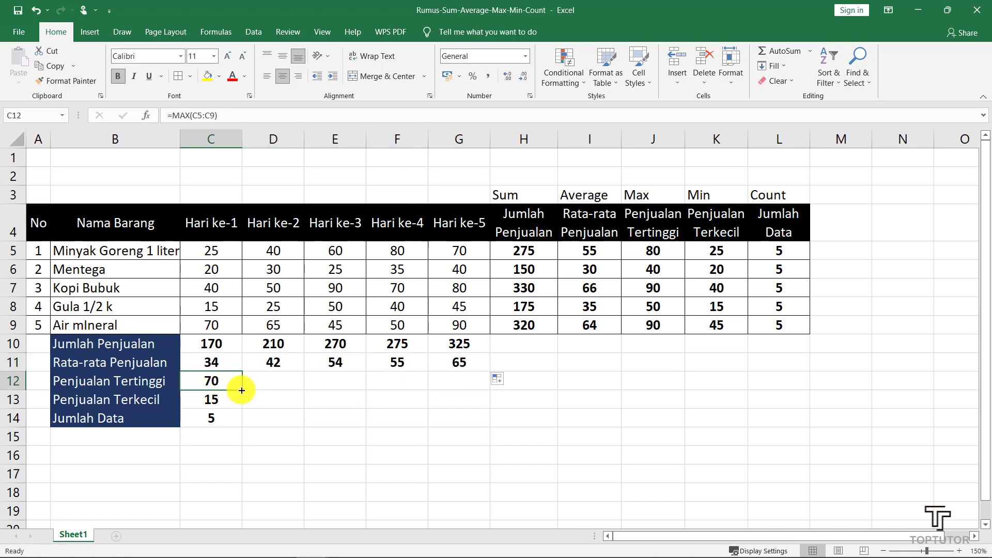
{"action": "left_click_drag", "start_coordinate": [242, 390], "coordinate": [472, 400]}
- Fill the minimum formula in C13 and the count formula in C14 across to column G
{"action": "left_click", "coordinate": [221, 395]}
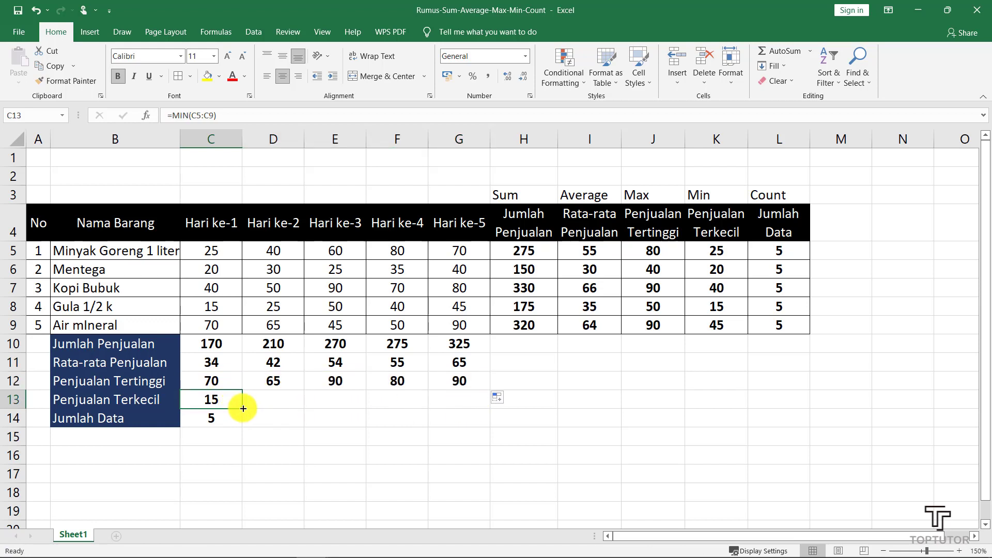
{"action": "left_click_drag", "start_coordinate": [243, 408], "coordinate": [468, 418]}
{"action": "left_click", "coordinate": [221, 416]}
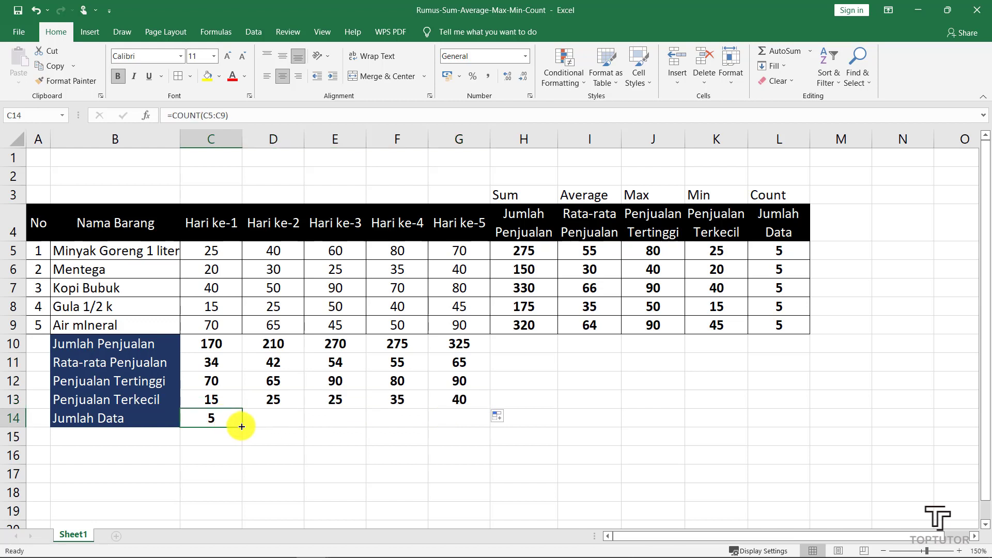
{"action": "left_click_drag", "start_coordinate": [243, 428], "coordinate": [458, 436]}
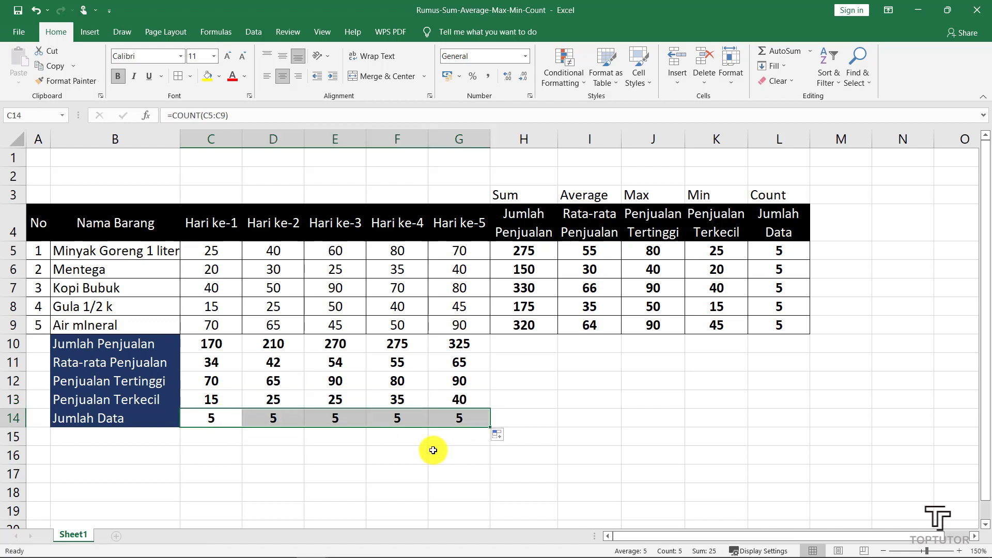
{"action": "left_click", "coordinate": [403, 460]}
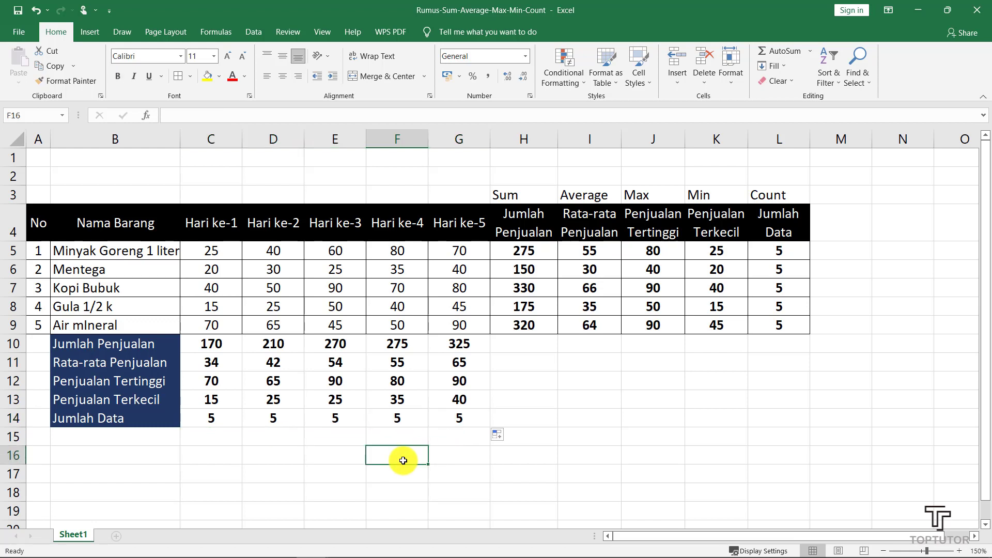
- Apply All Borders to the daily summary results in C10:G14
{"action": "left_click_drag", "start_coordinate": [202, 344], "coordinate": [460, 418]}
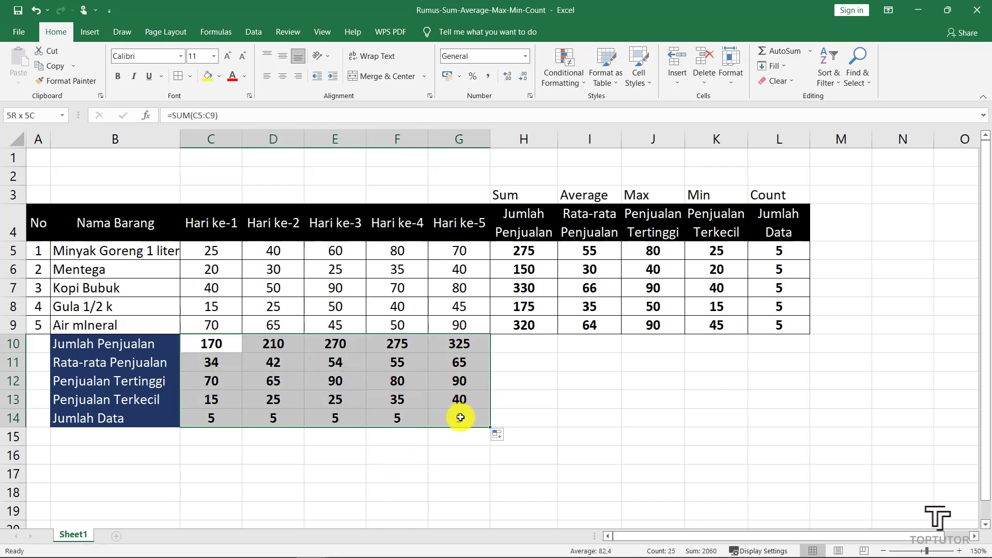
{"action": "left_click", "coordinate": [188, 76]}
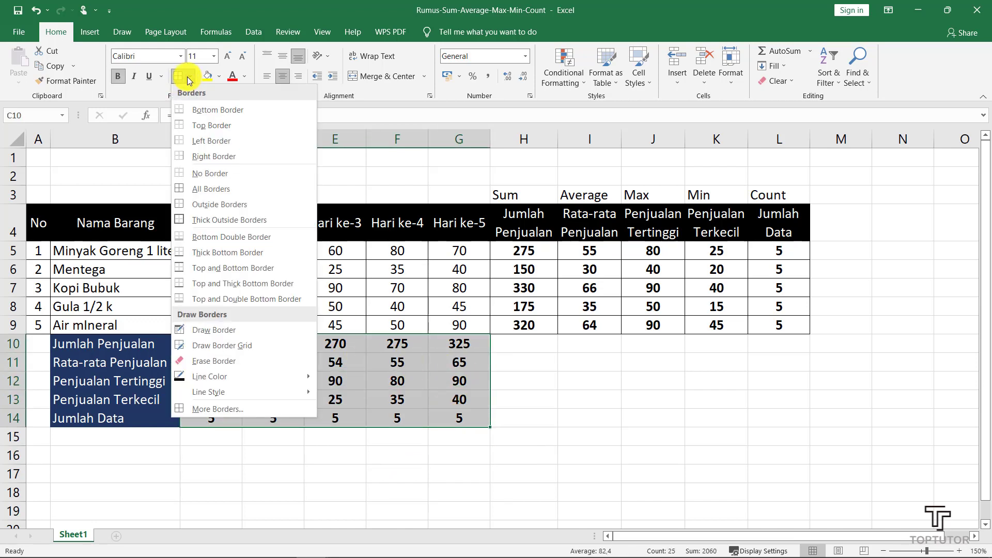
{"action": "left_click", "coordinate": [194, 190]}
{"action": "left_click", "coordinate": [632, 403]}
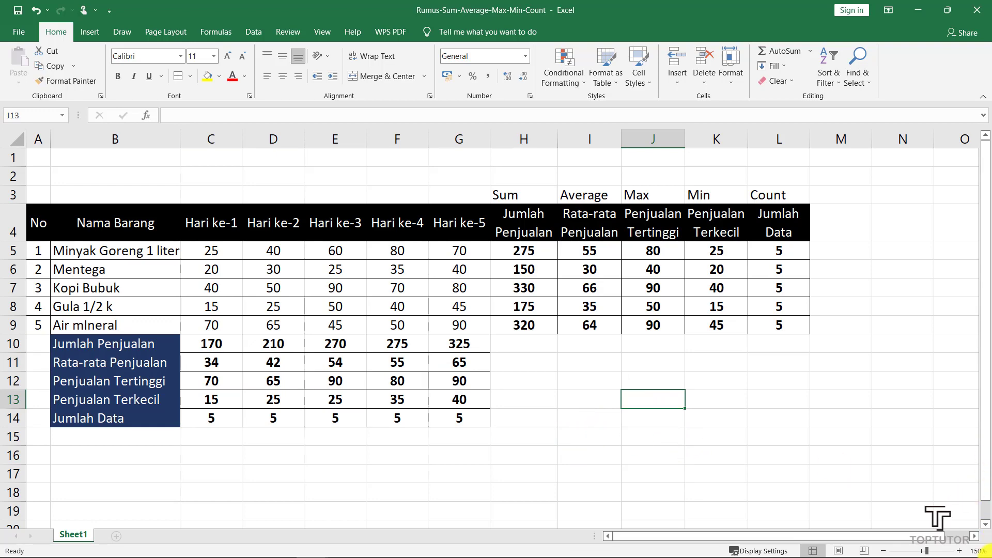
{"action": "scroll", "coordinate": [819, 480], "scroll_direction": "down", "scroll_amount": 1}
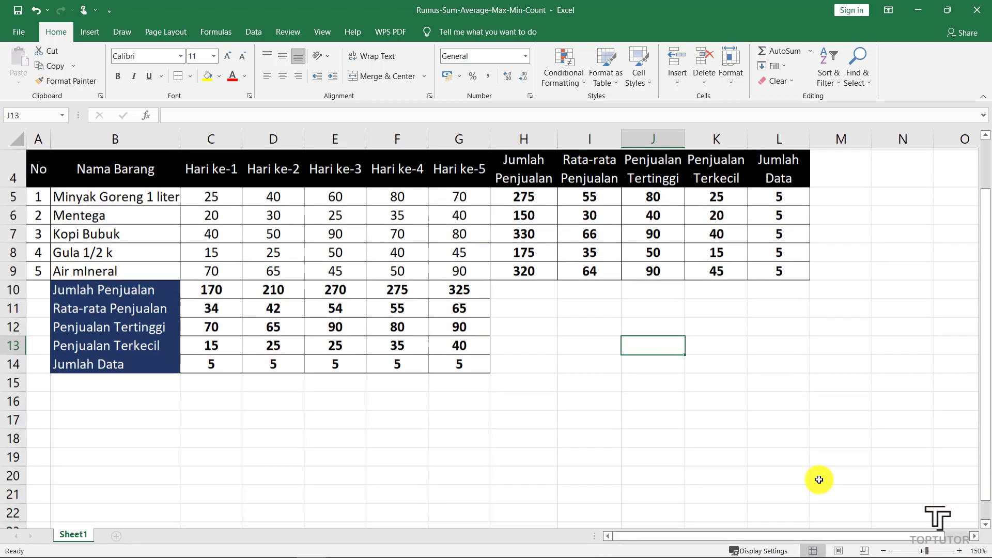
{"action": "scroll", "coordinate": [959, 456], "scroll_direction": "up", "scroll_amount": 1}
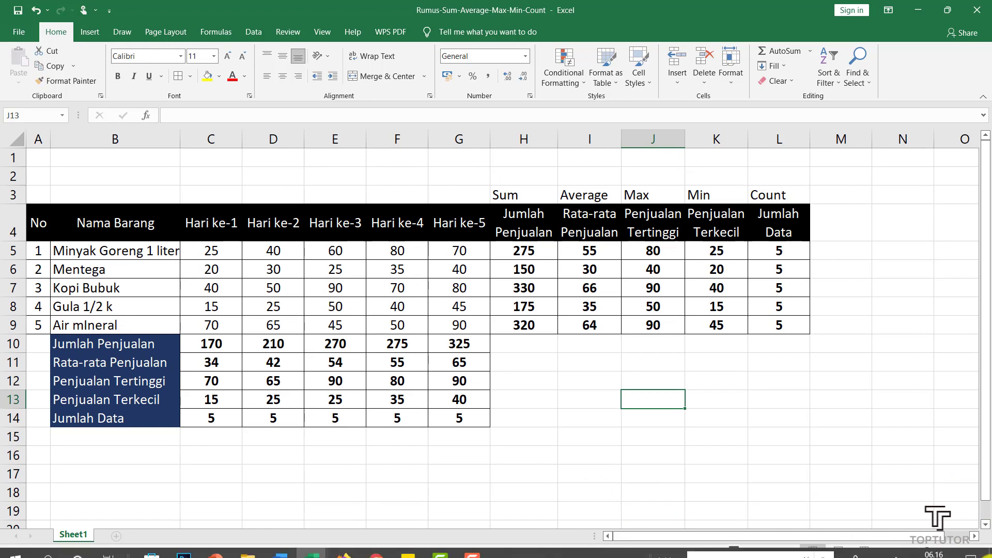